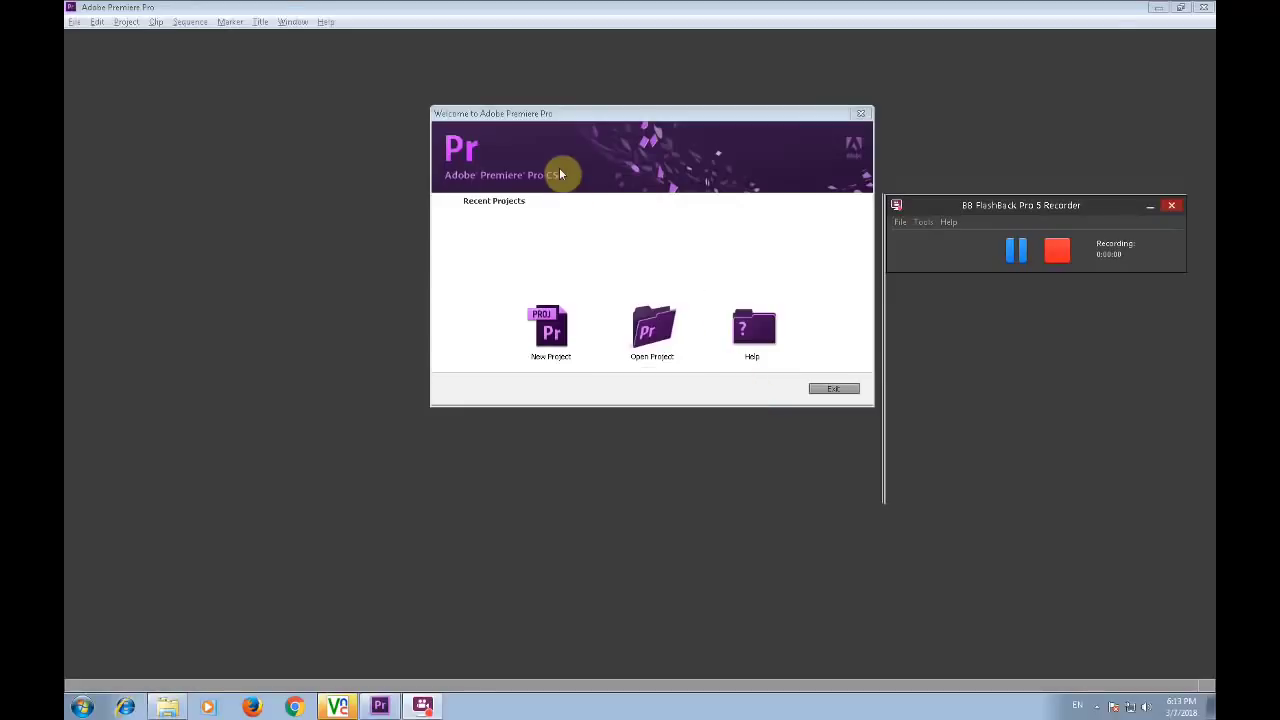
Move the Welcome window aside and start a new project.
{"action": "left_click_drag", "start_coordinate": [588, 118], "coordinate": [500, 73]}
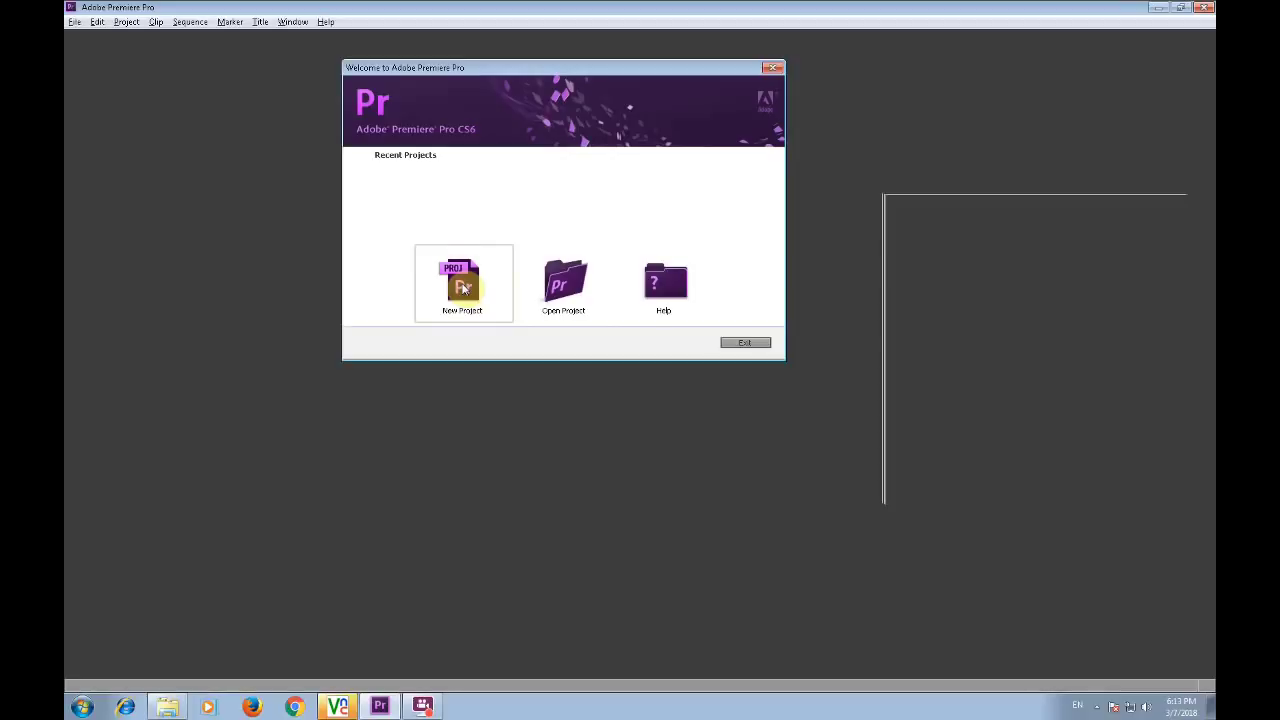
{"action": "left_click", "coordinate": [463, 288]}
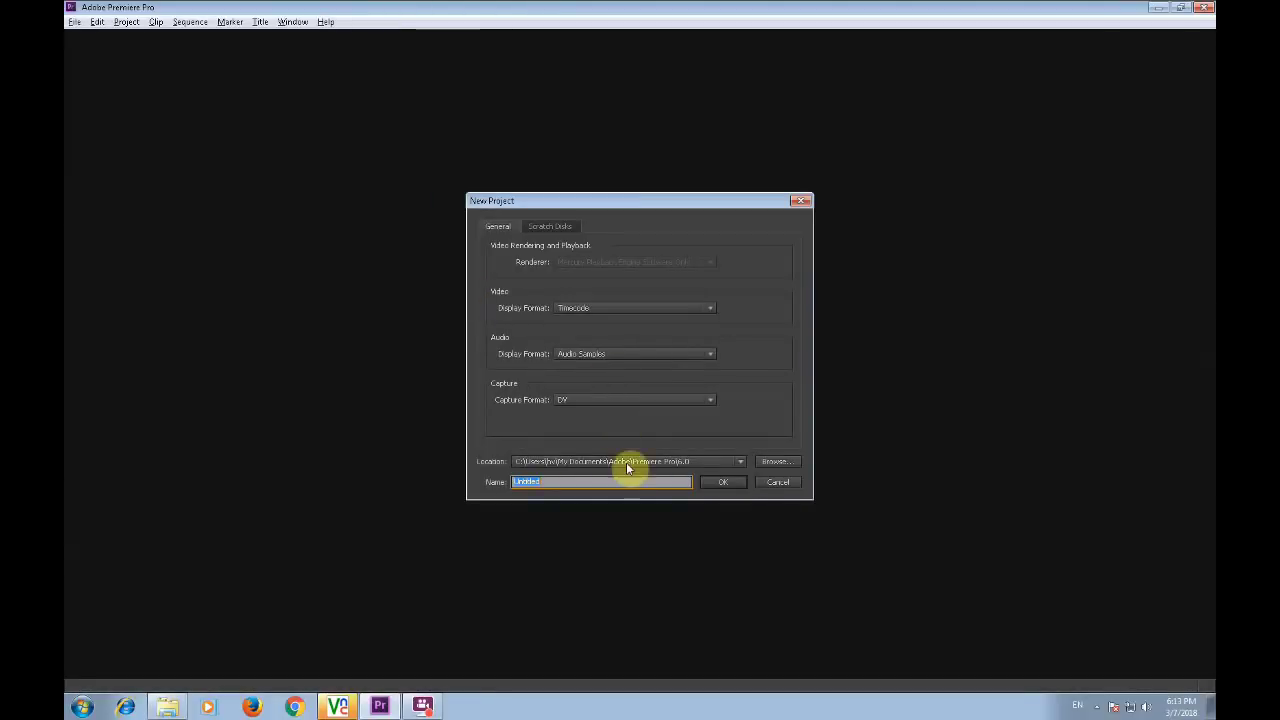
Set the project location to the KithuatDung folder on DATA (D:).
{"action": "left_click", "coordinate": [772, 463]}
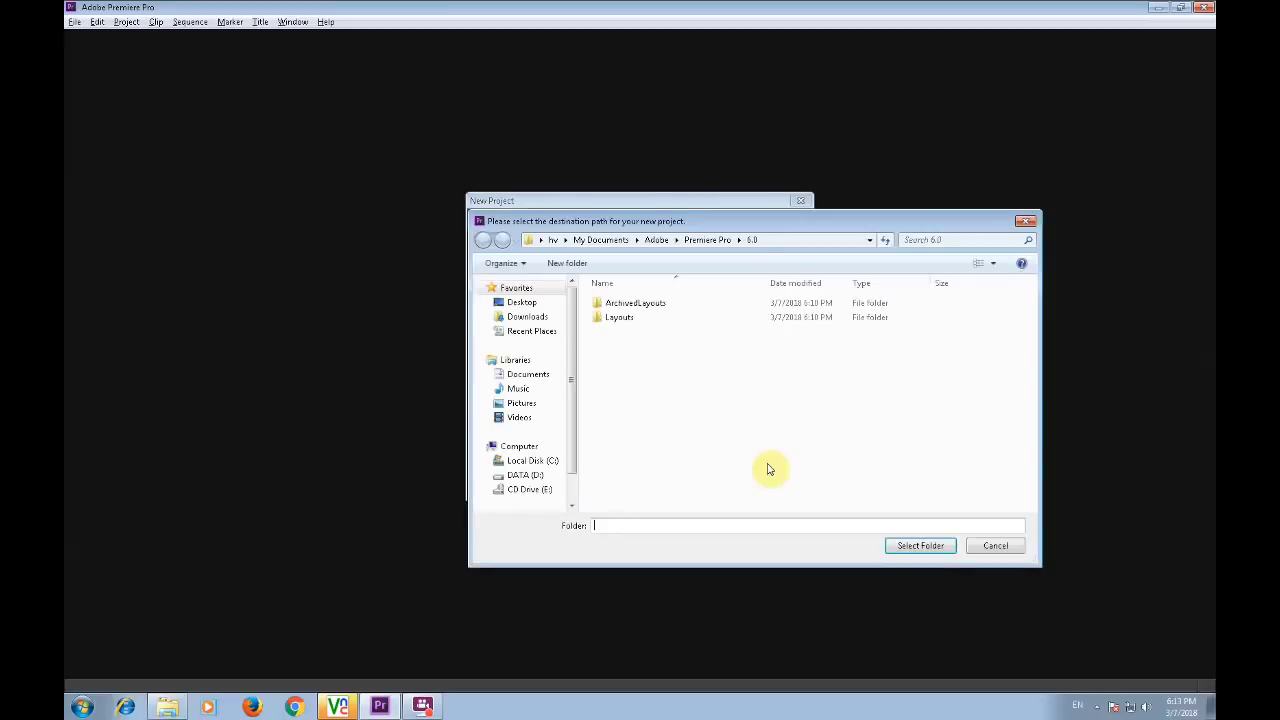
{"action": "left_click", "coordinate": [546, 474]}
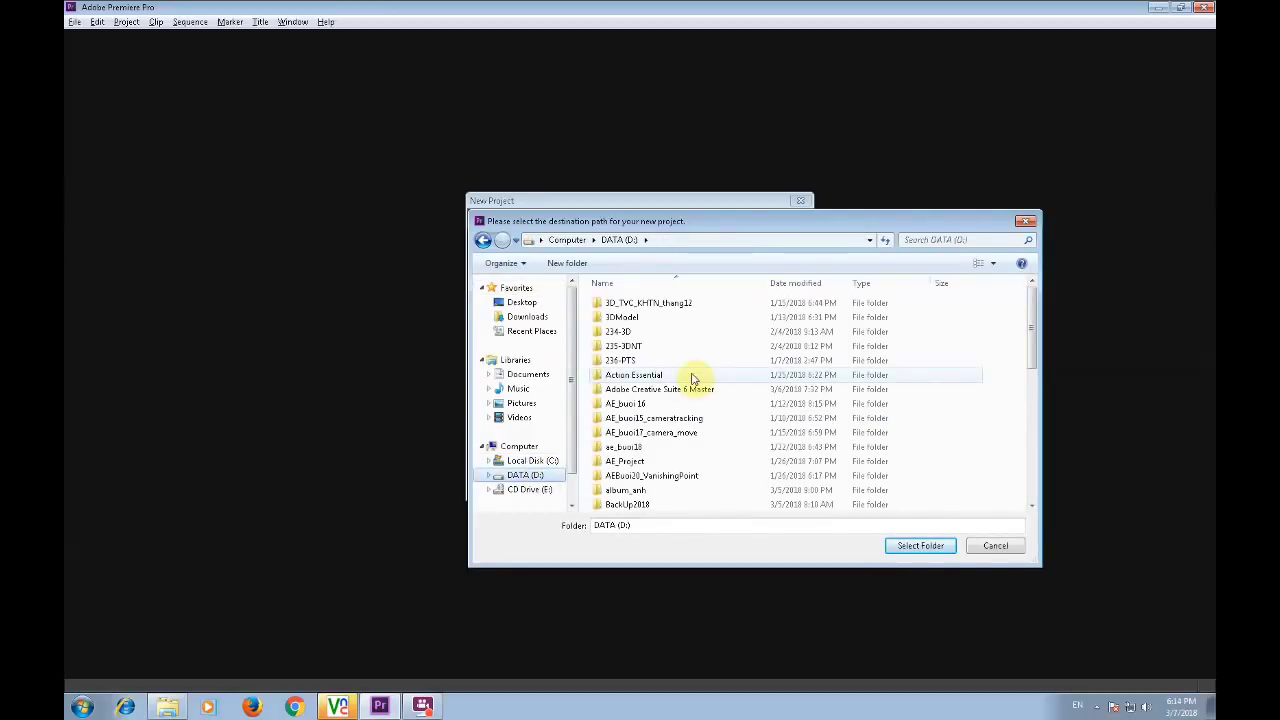
{"action": "left_click_drag", "start_coordinate": [1033, 325], "coordinate": [1032, 468]}
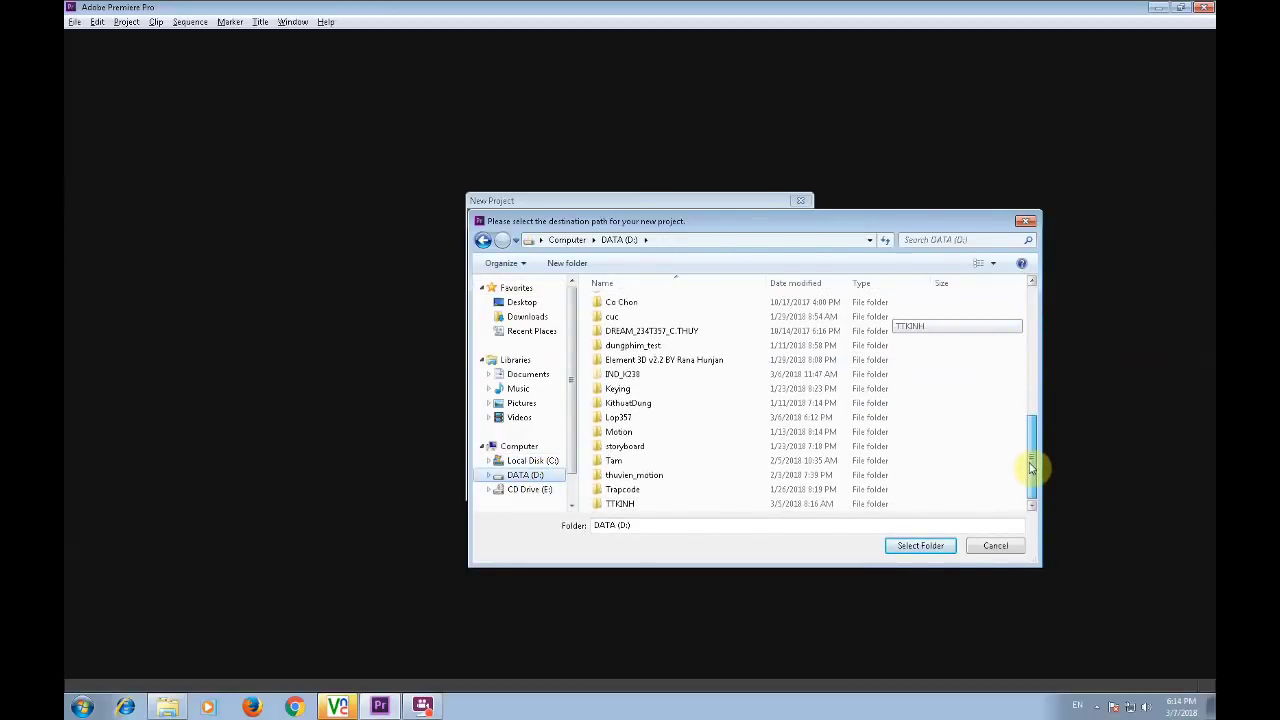
{"action": "double_click", "coordinate": [690, 402]}
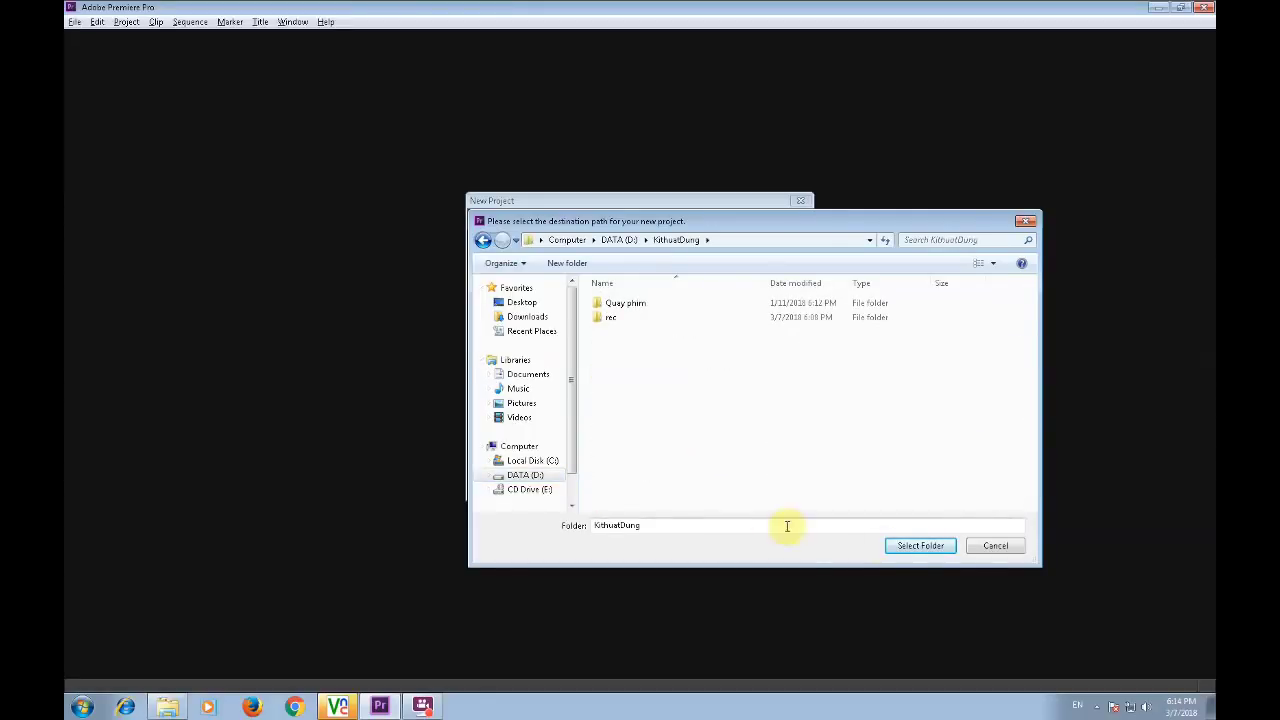
{"action": "left_click", "coordinate": [920, 546]}
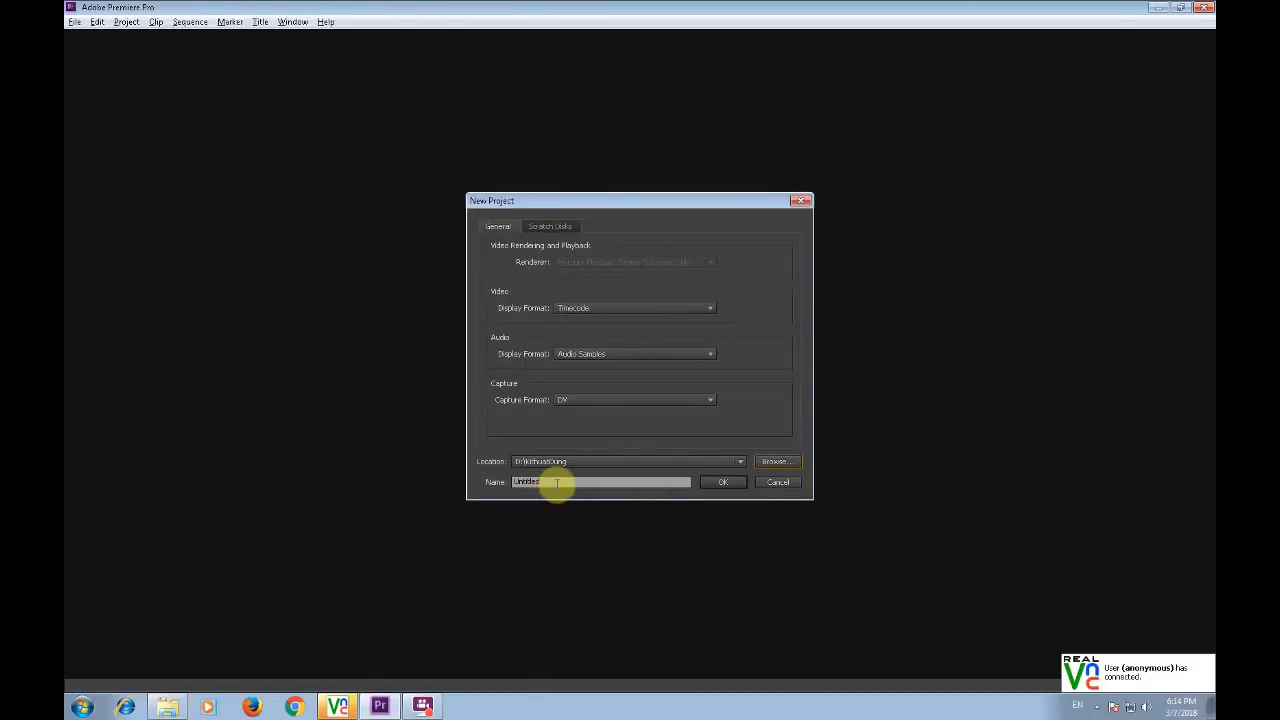
Name the project v01 and create it.
{"action": "left_click_drag", "start_coordinate": [557, 482], "coordinate": [460, 481]}
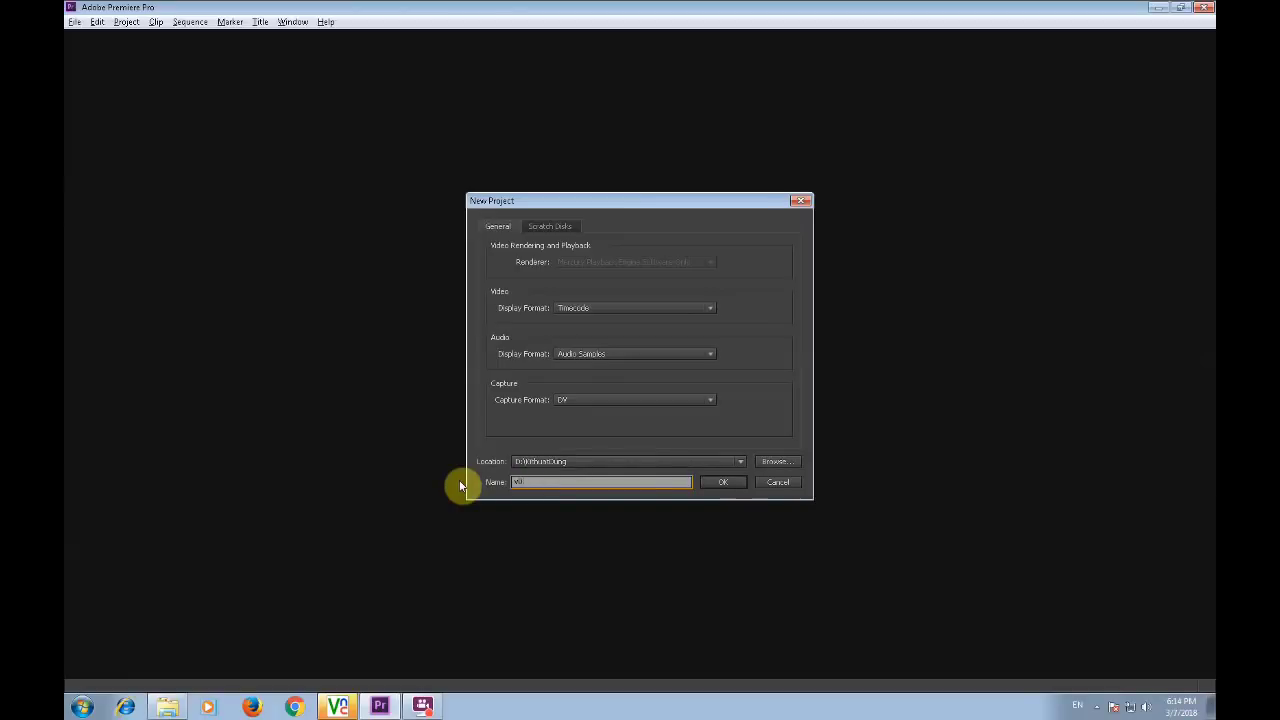
{"action": "left_click", "coordinate": [526, 483]}
{"action": "type", "text": "1"}
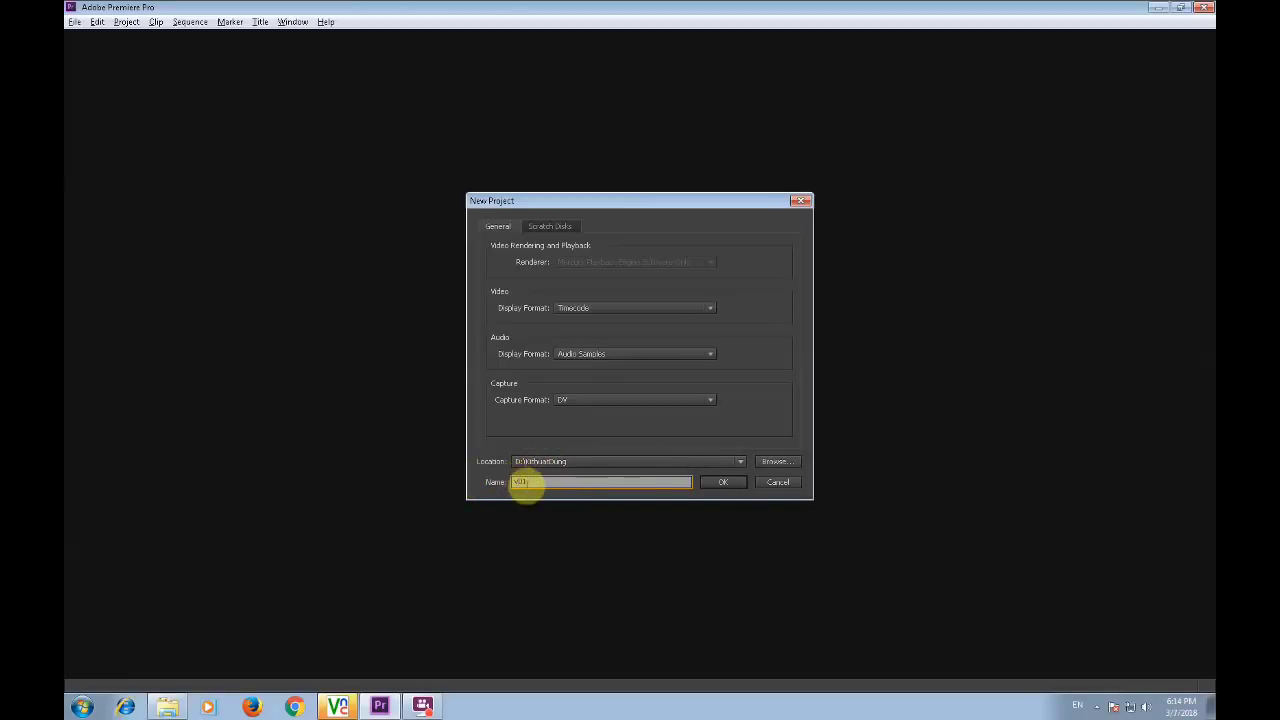
{"action": "left_click", "coordinate": [733, 488]}
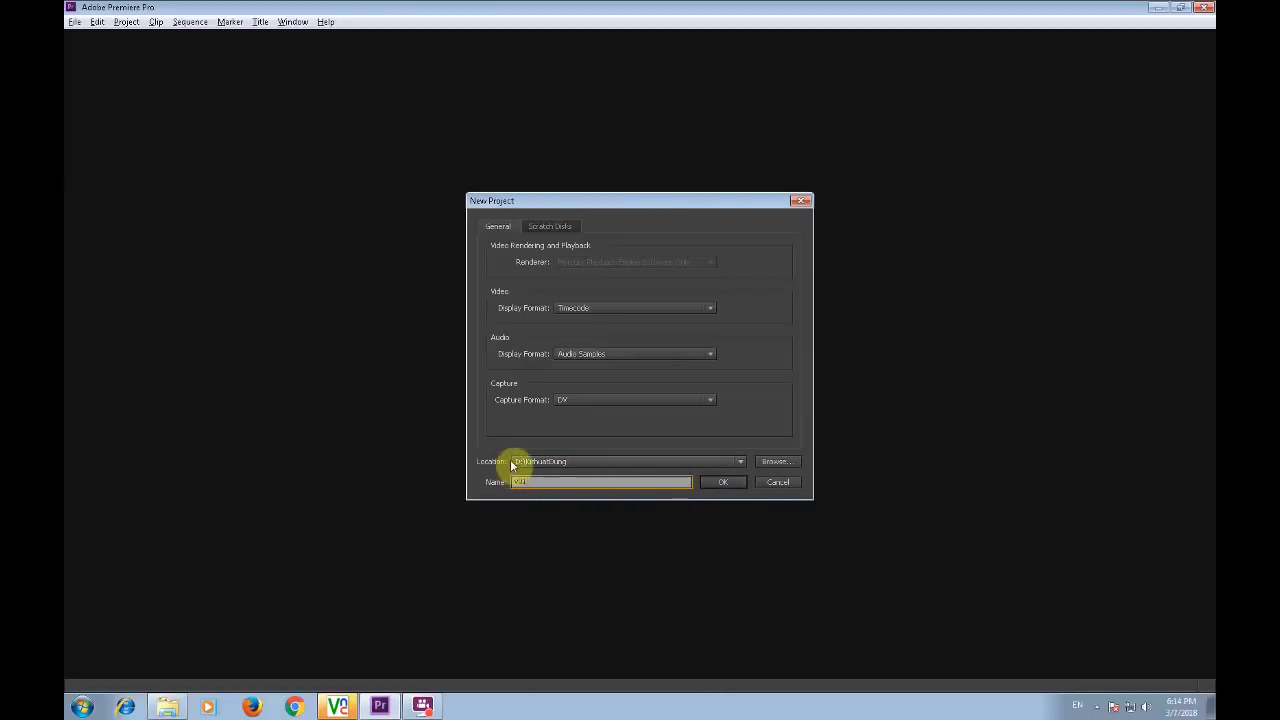
{"action": "left_click", "coordinate": [726, 488]}
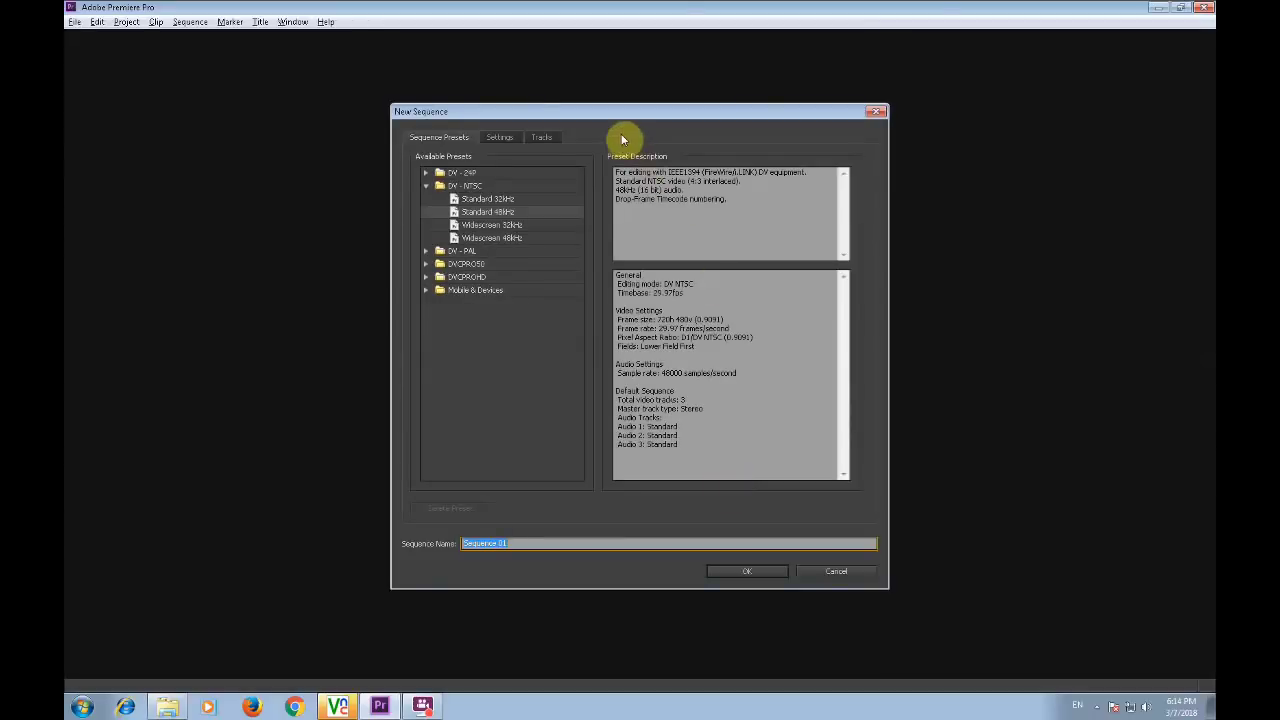
Select the DVCPROHD 1080p24 preset and note its progressive scan field setting.
{"action": "left_click_drag", "start_coordinate": [616, 112], "coordinate": [670, 80]}
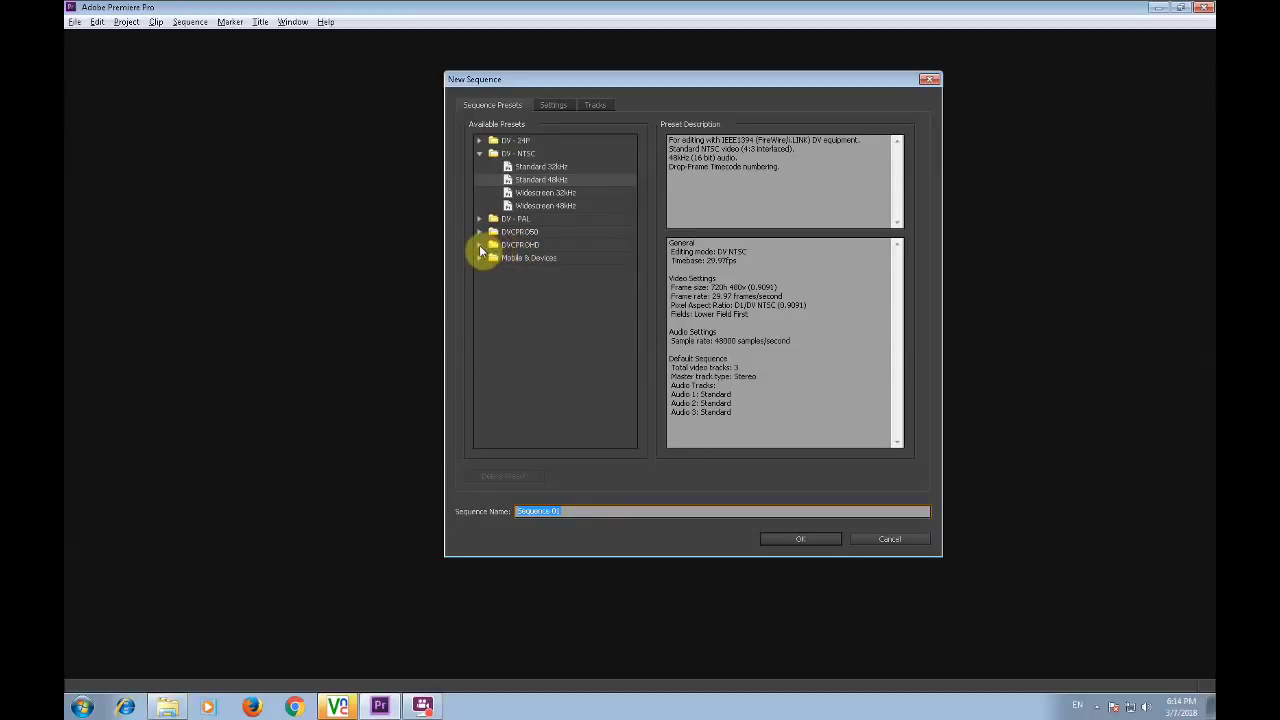
{"action": "left_click", "coordinate": [480, 246]}
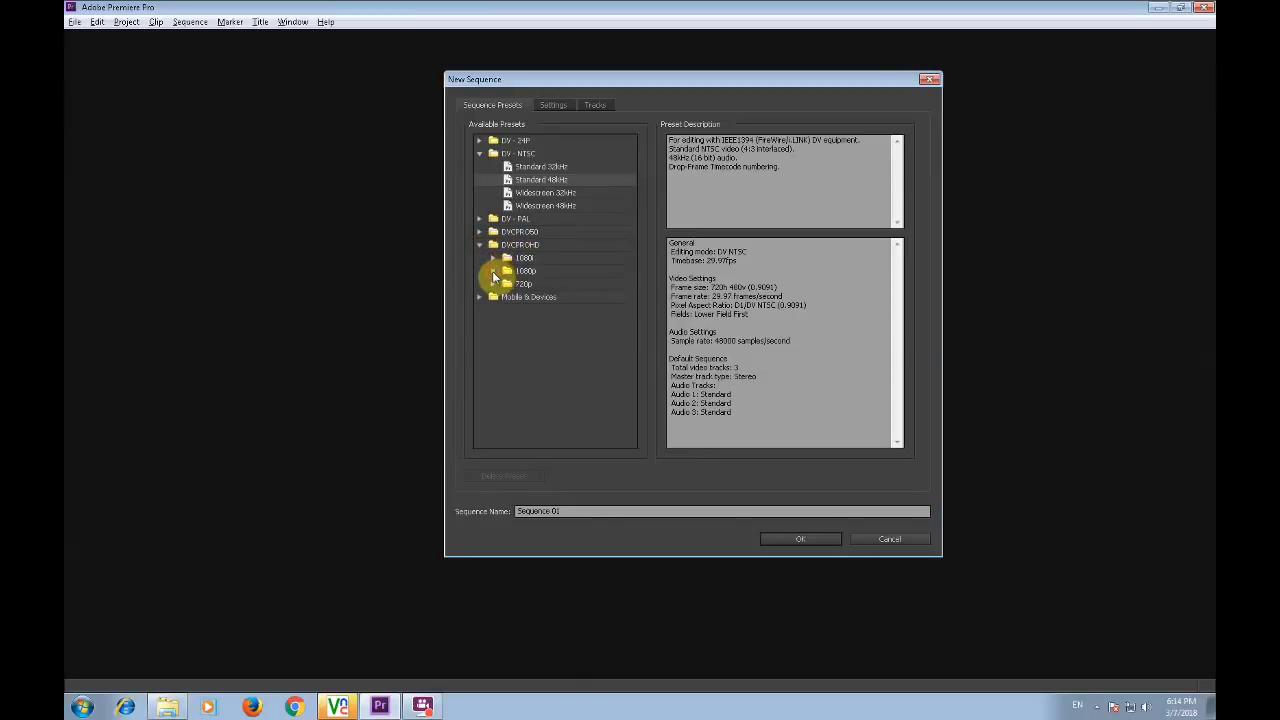
{"action": "left_click", "coordinate": [493, 272]}
{"action": "left_click", "coordinate": [550, 286]}
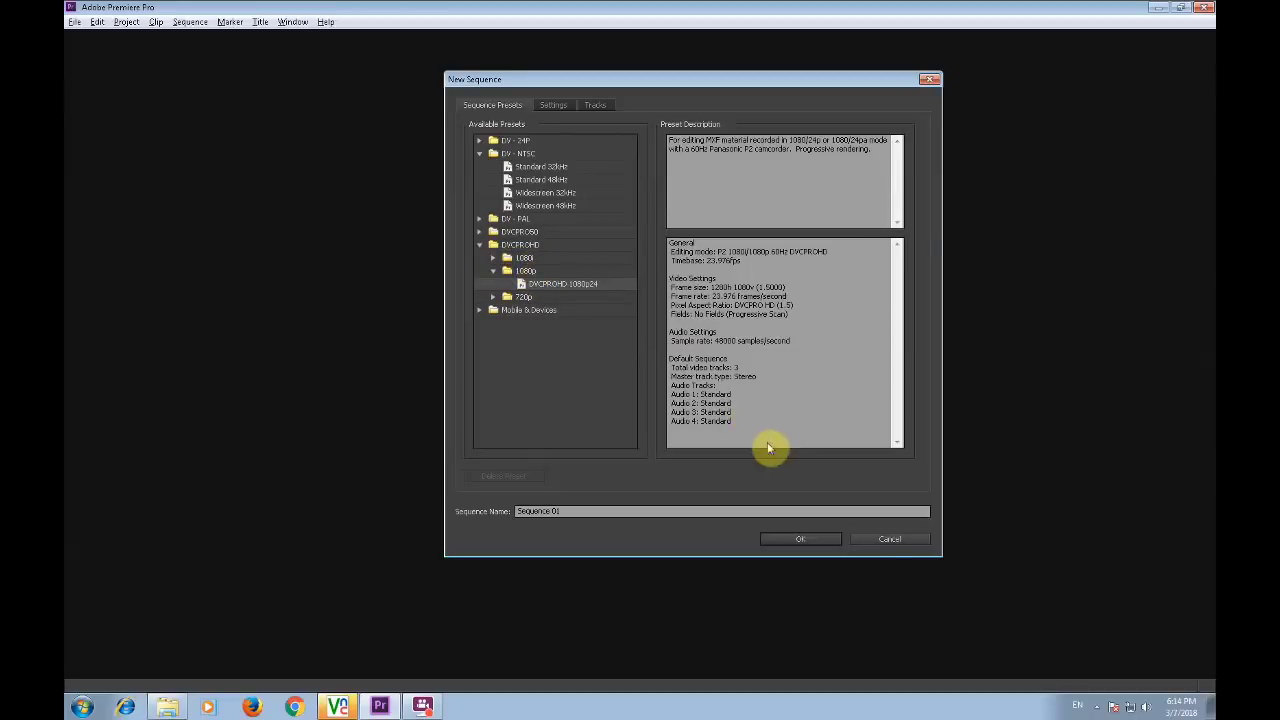
{"action": "left_click_drag", "start_coordinate": [727, 314], "coordinate": [773, 316]}
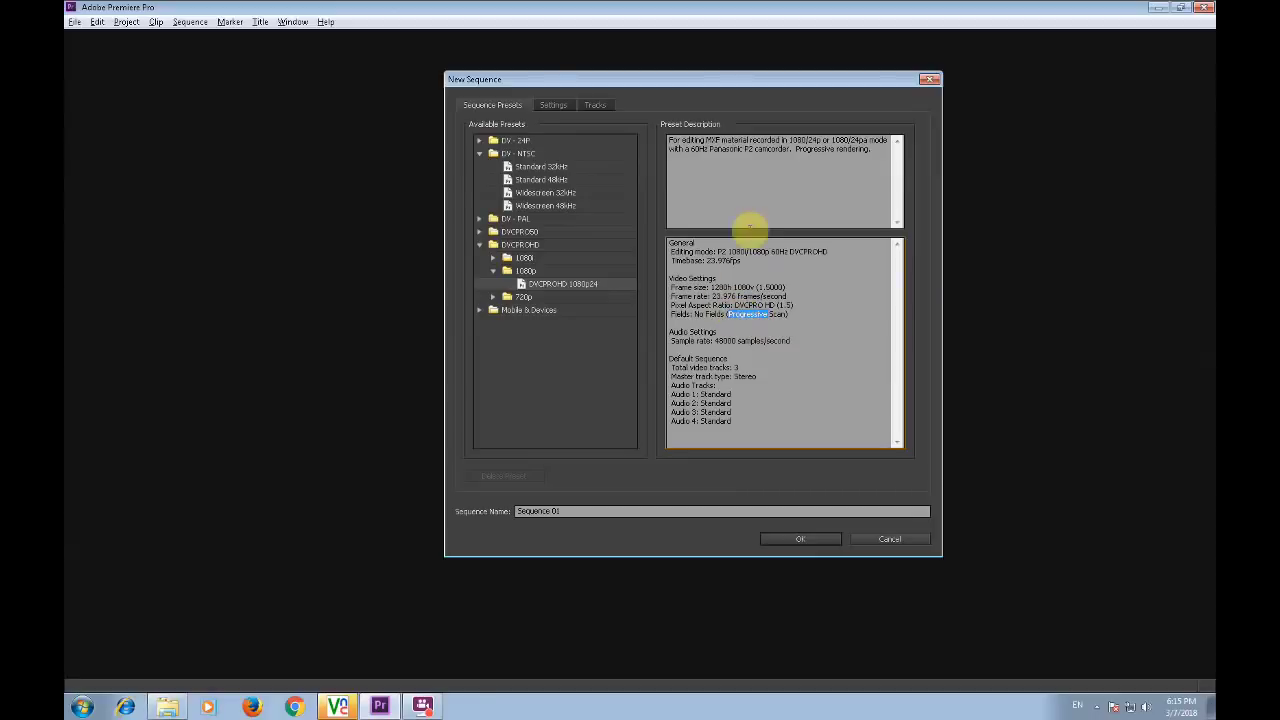
Compare DVCPROHD 1080i60's Upper Field First setting, then create the sequence with 1080p24.
{"action": "left_click", "coordinate": [527, 258]}
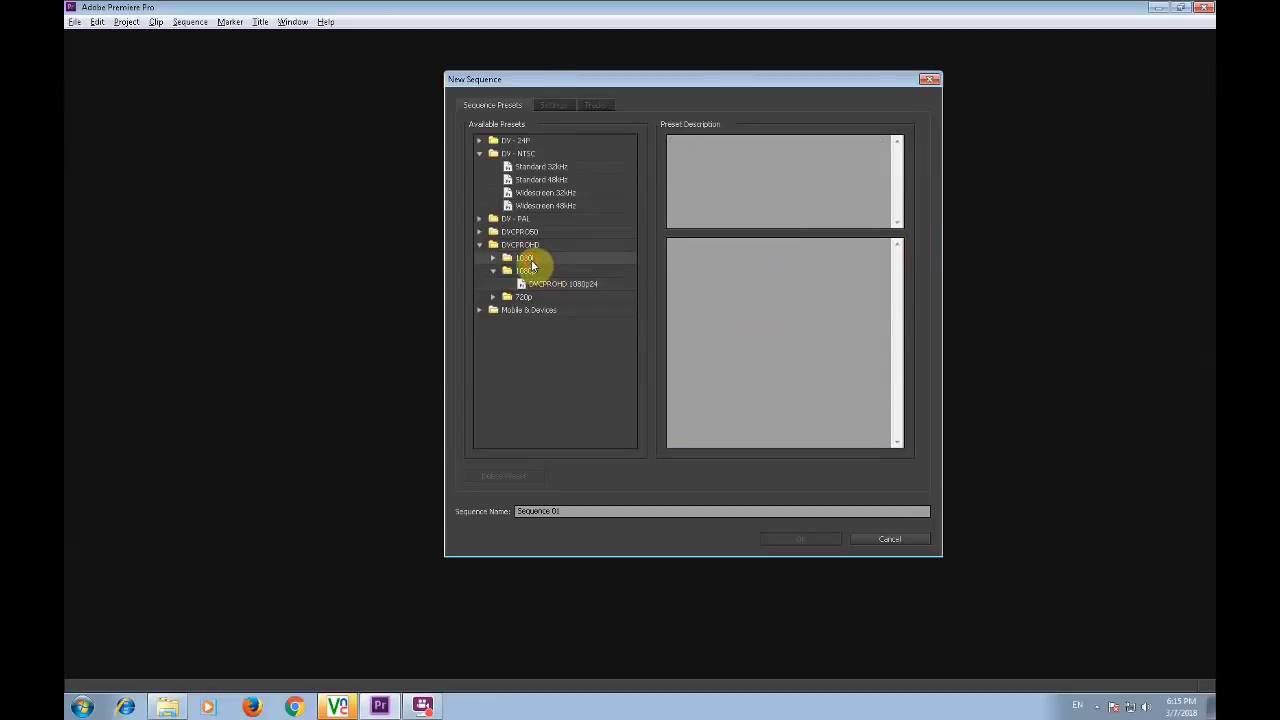
{"action": "left_click", "coordinate": [494, 259]}
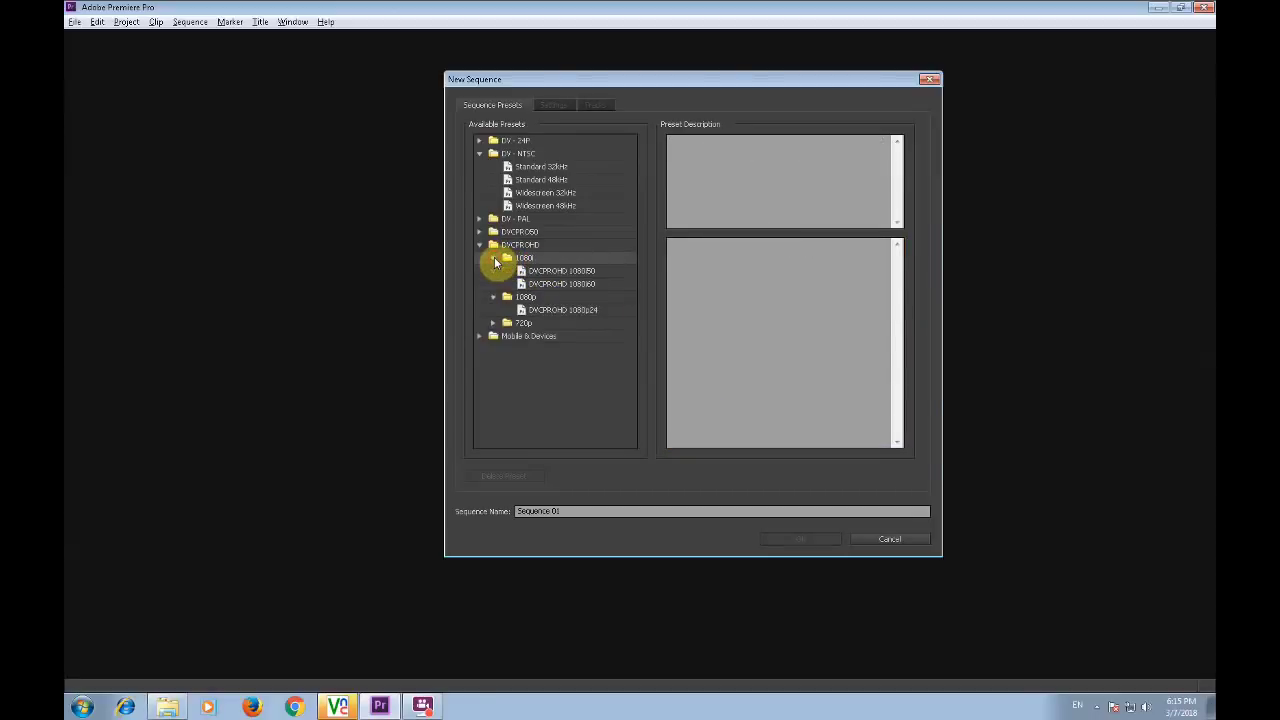
{"action": "left_click", "coordinate": [551, 285]}
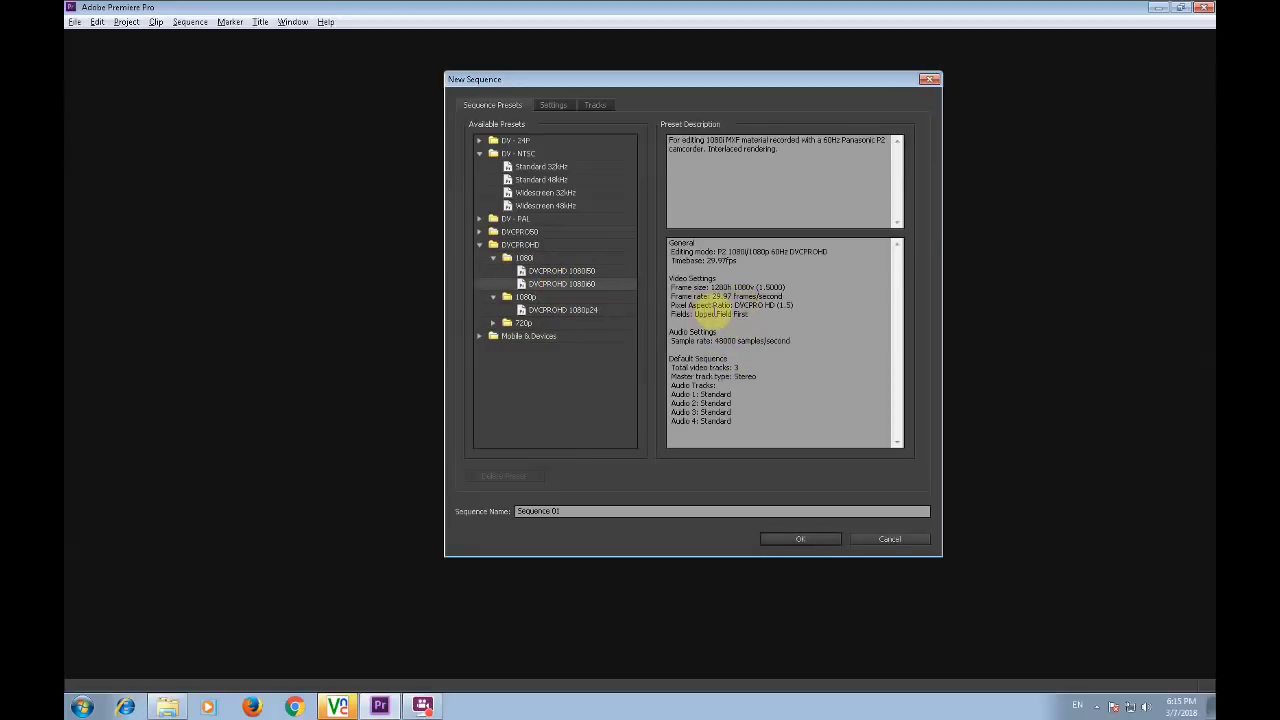
{"action": "left_click_drag", "start_coordinate": [690, 314], "coordinate": [758, 318]}
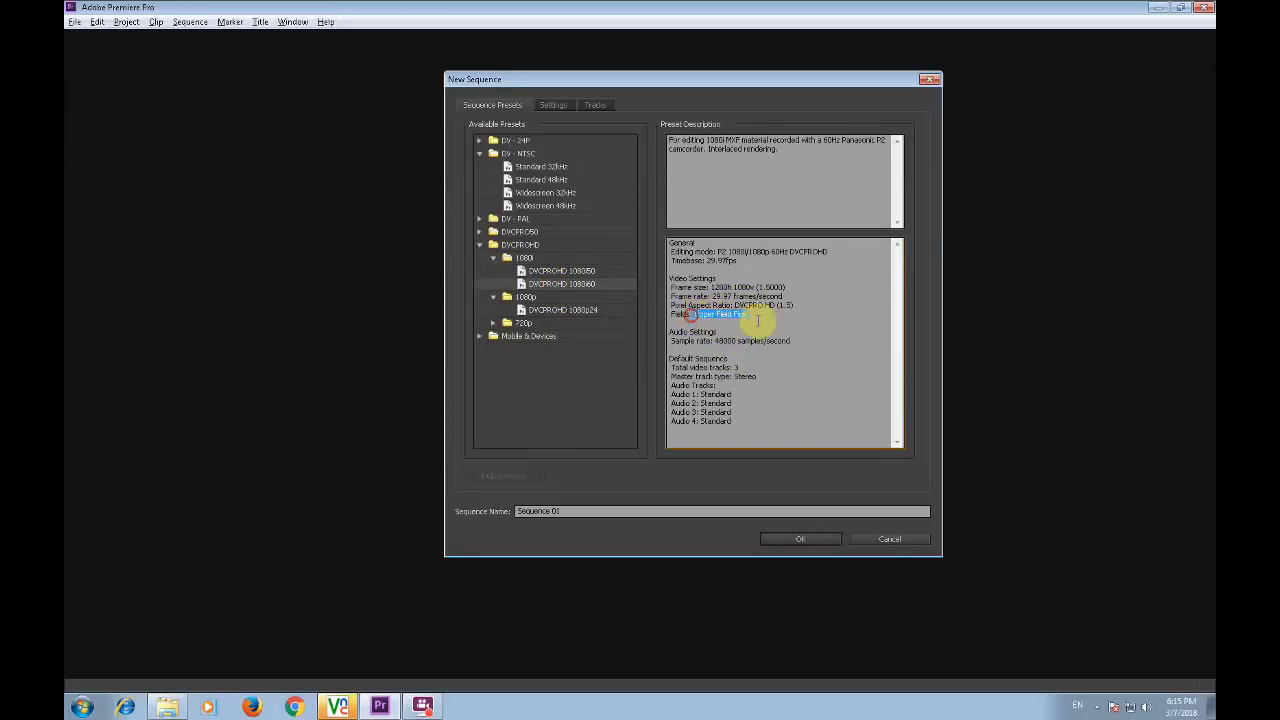
{"action": "left_click", "coordinate": [562, 311]}
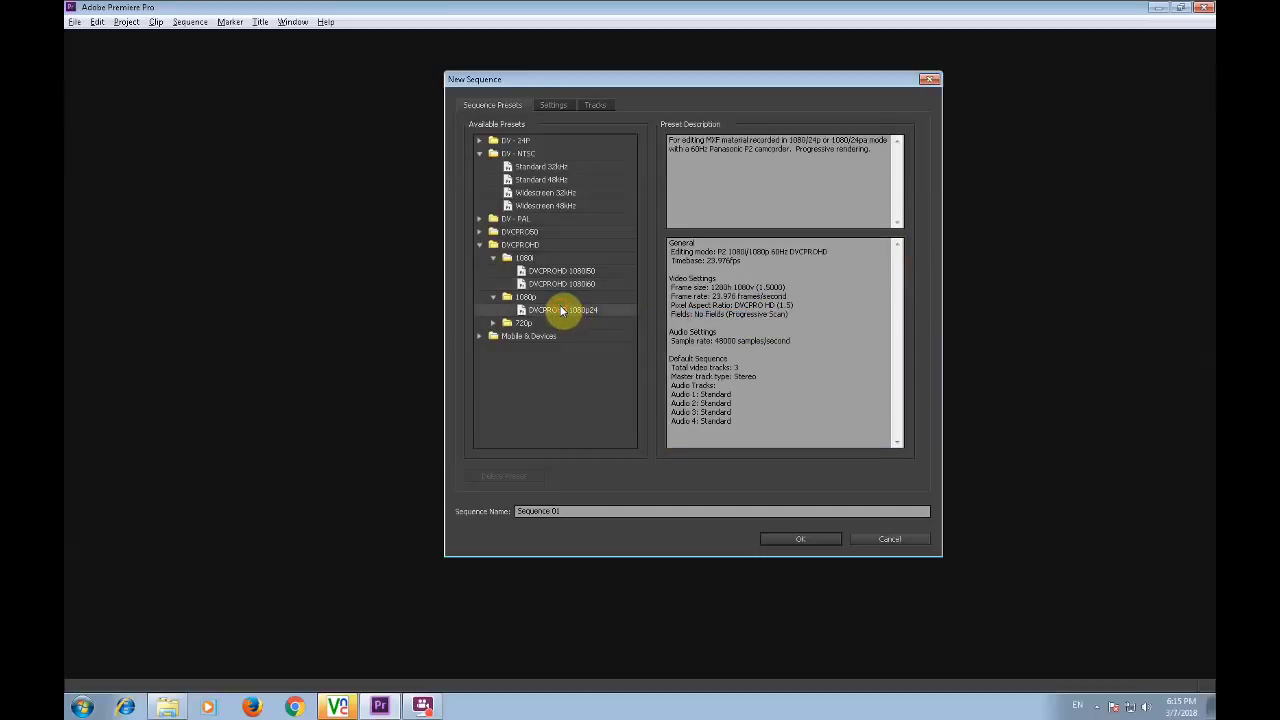
{"action": "left_click", "coordinate": [810, 541]}
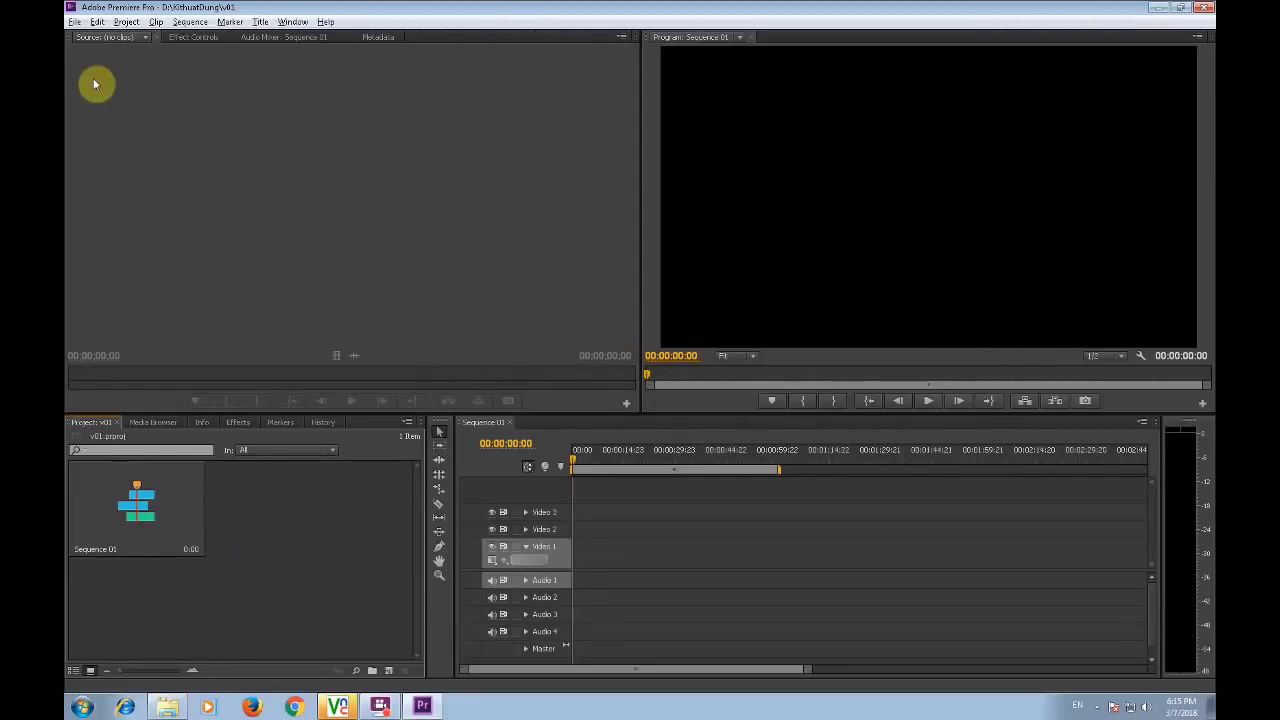
Import all six VID_20161216 clips from the Quay phim folder.
{"action": "left_click", "coordinate": [74, 22]}
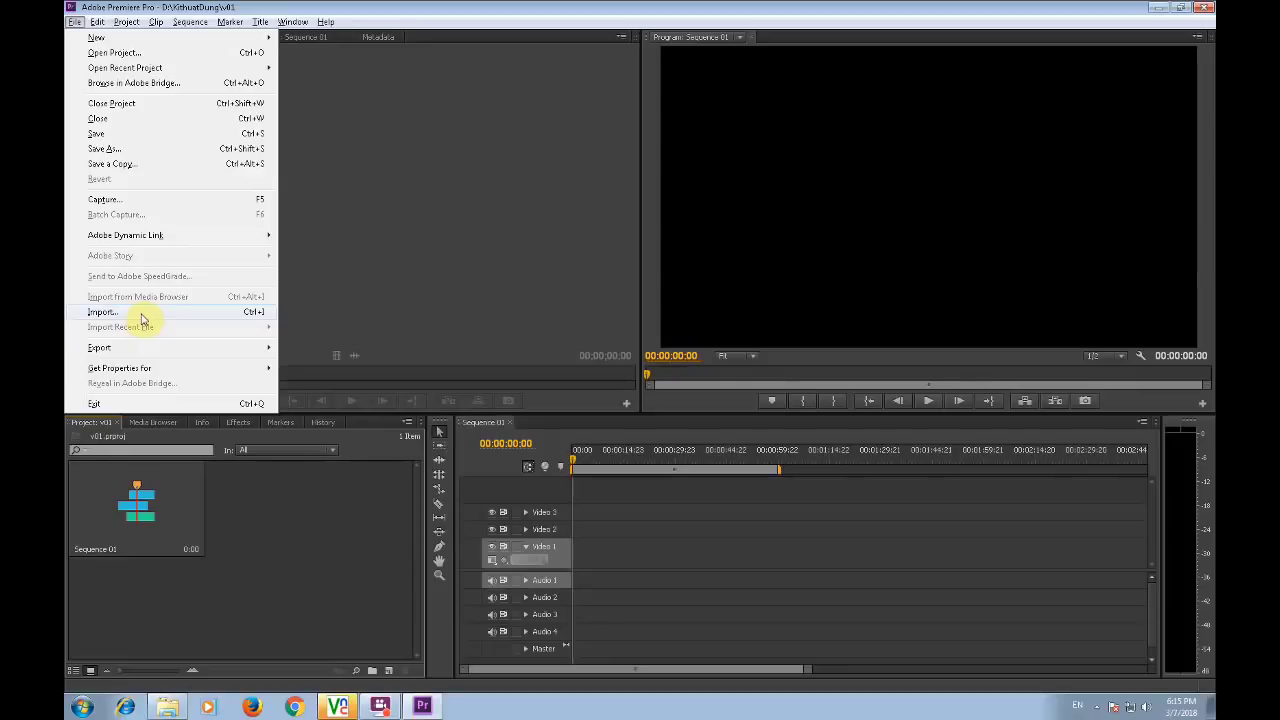
{"action": "left_click", "coordinate": [102, 312]}
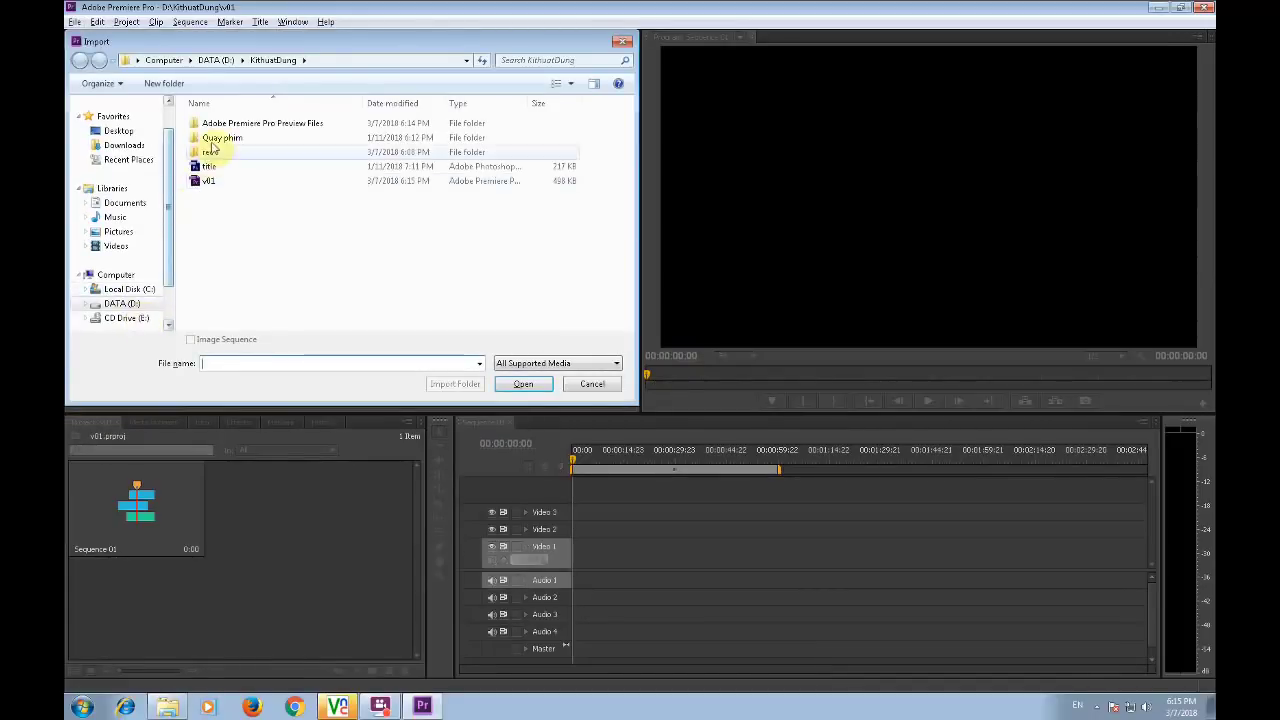
{"action": "double_click", "coordinate": [210, 140]}
{"action": "left_click_drag", "start_coordinate": [625, 234], "coordinate": [277, 147]}
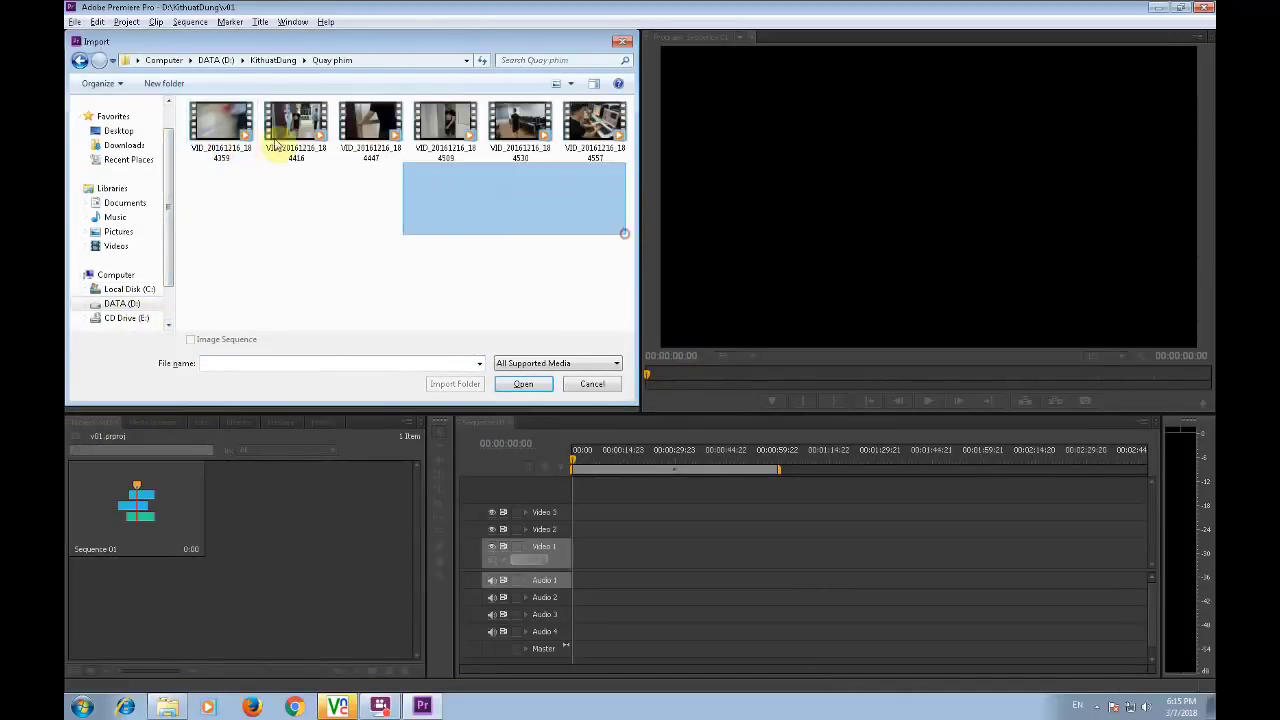
{"action": "left_click", "coordinate": [523, 385]}
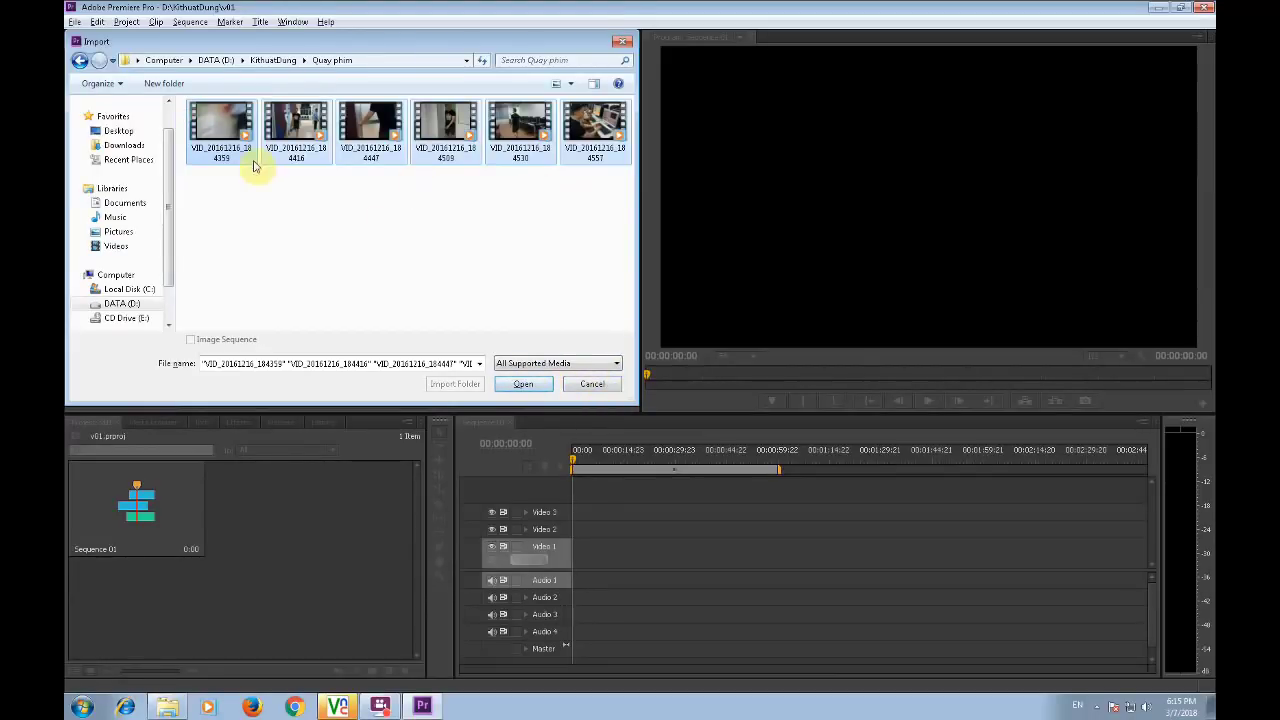
{"action": "left_click", "coordinate": [540, 384]}
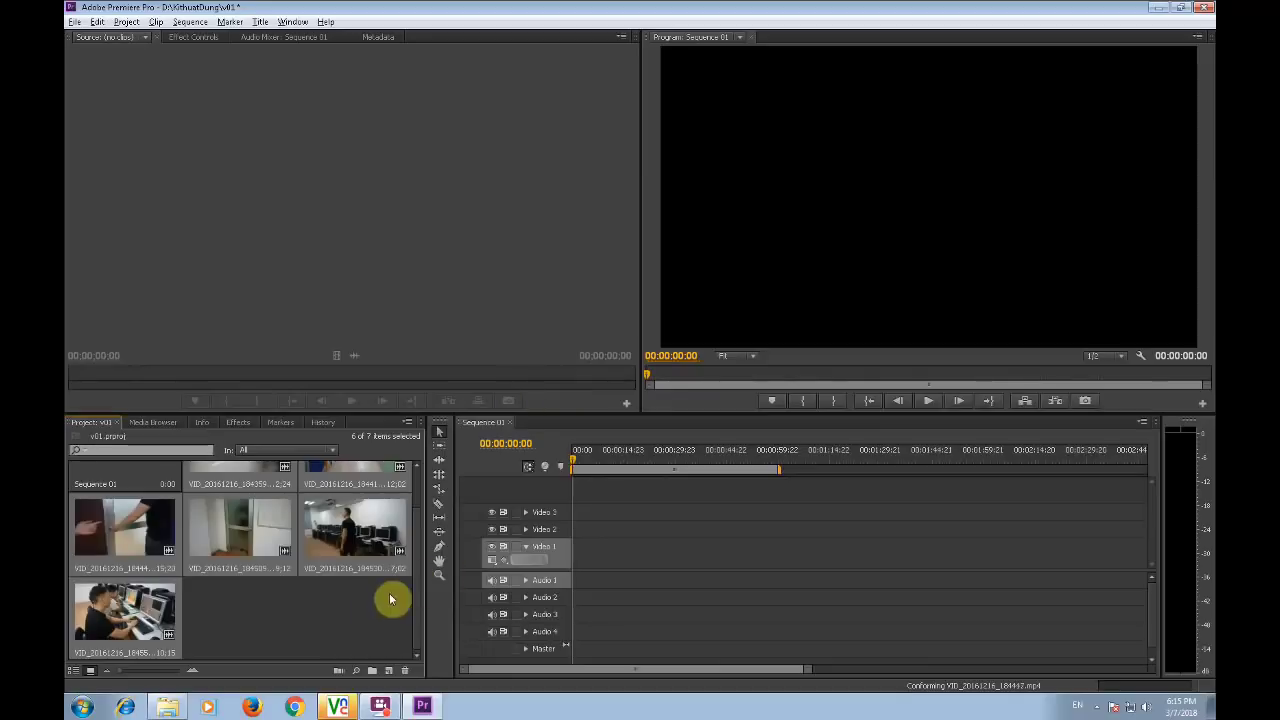
Preview the hallway clip in the Source monitor from its first frame.
{"action": "scroll", "coordinate": [420, 528], "scroll_direction": "up", "scroll_amount": 1}
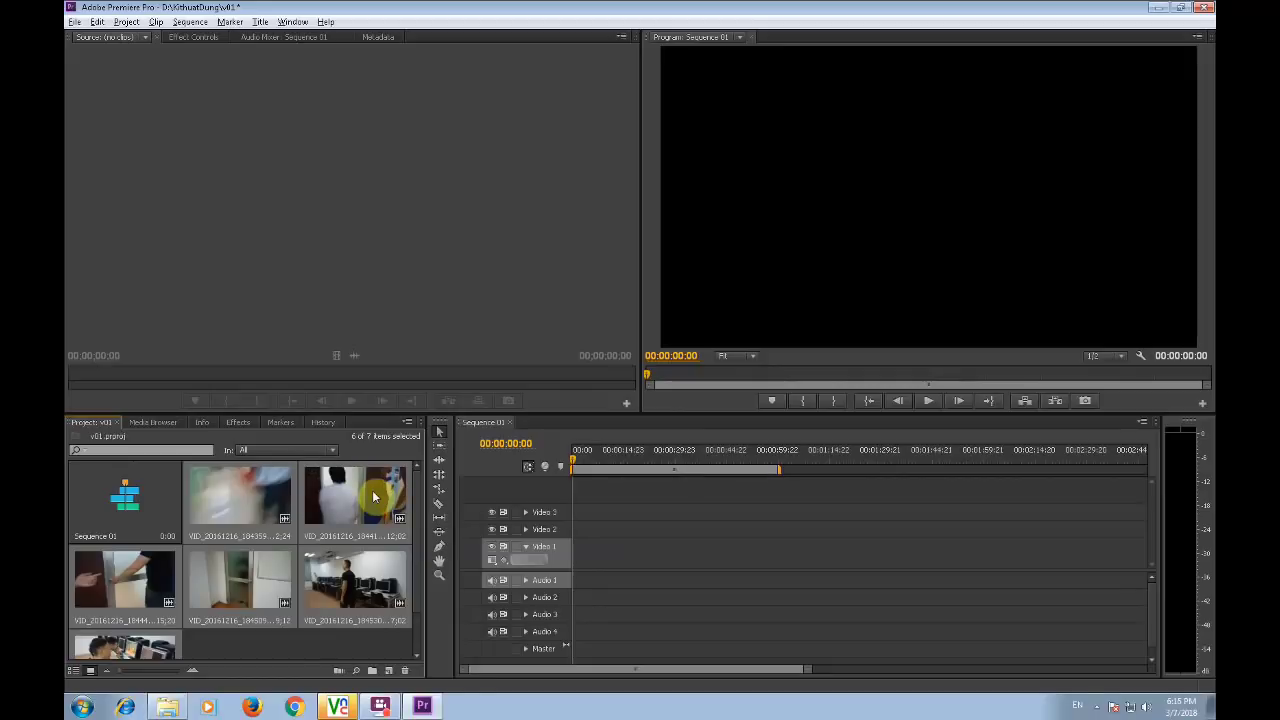
{"action": "double_click", "coordinate": [373, 497]}
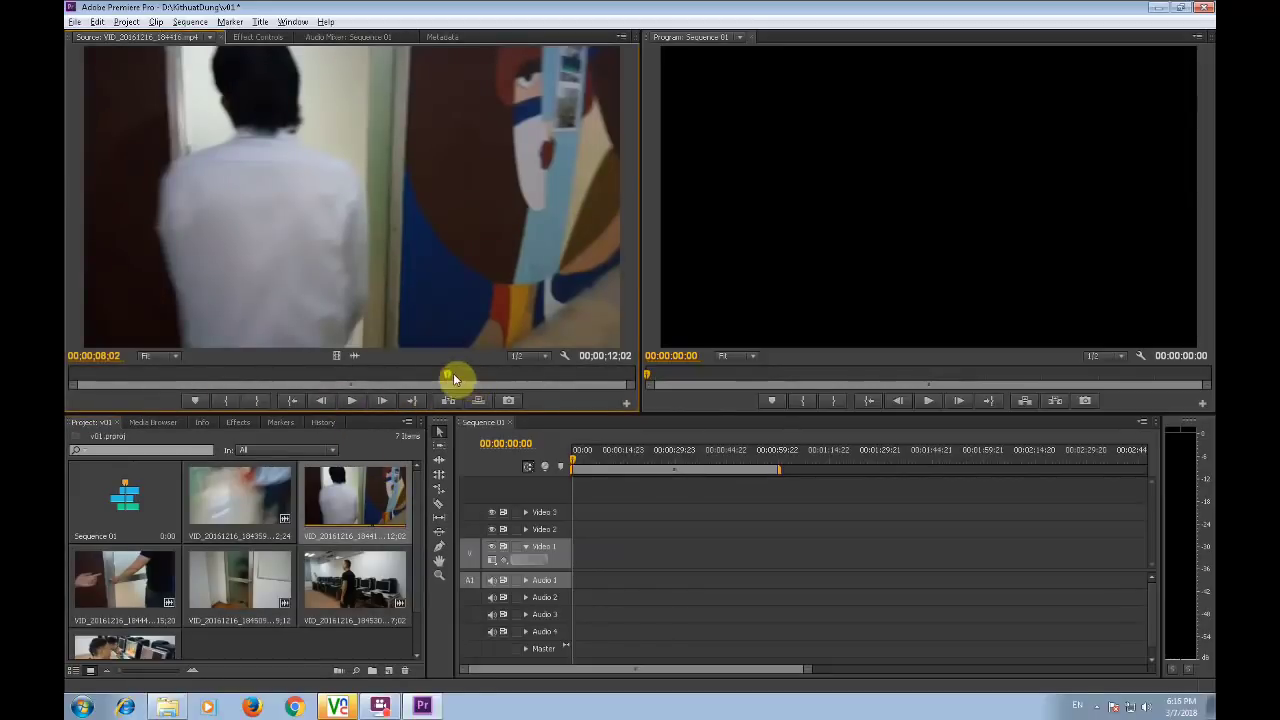
{"action": "left_click_drag", "start_coordinate": [453, 378], "coordinate": [72, 380]}
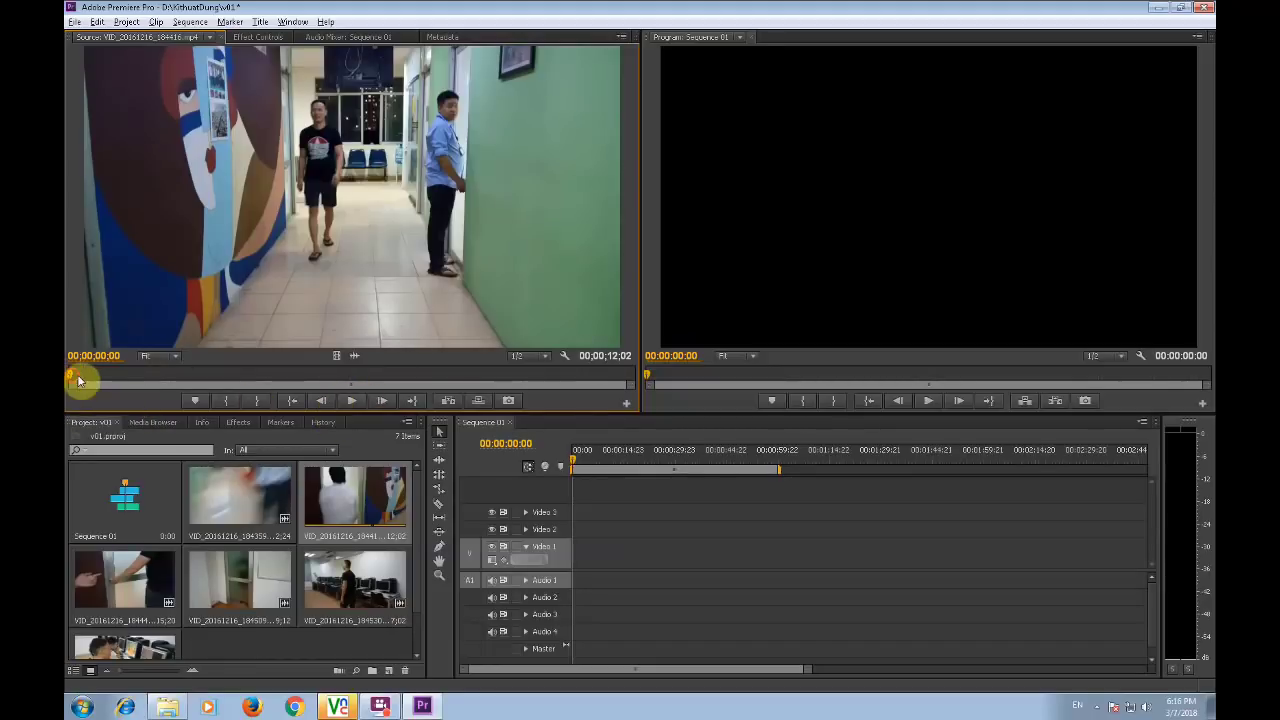
{"action": "mouse_move", "coordinate": [90, 376]}
{"action": "left_mouse_down"}
{"action": "mouse_move", "coordinate": [184, 392]}
{"action": "mouse_move", "coordinate": [82, 387]}
{"action": "left_mouse_up"}
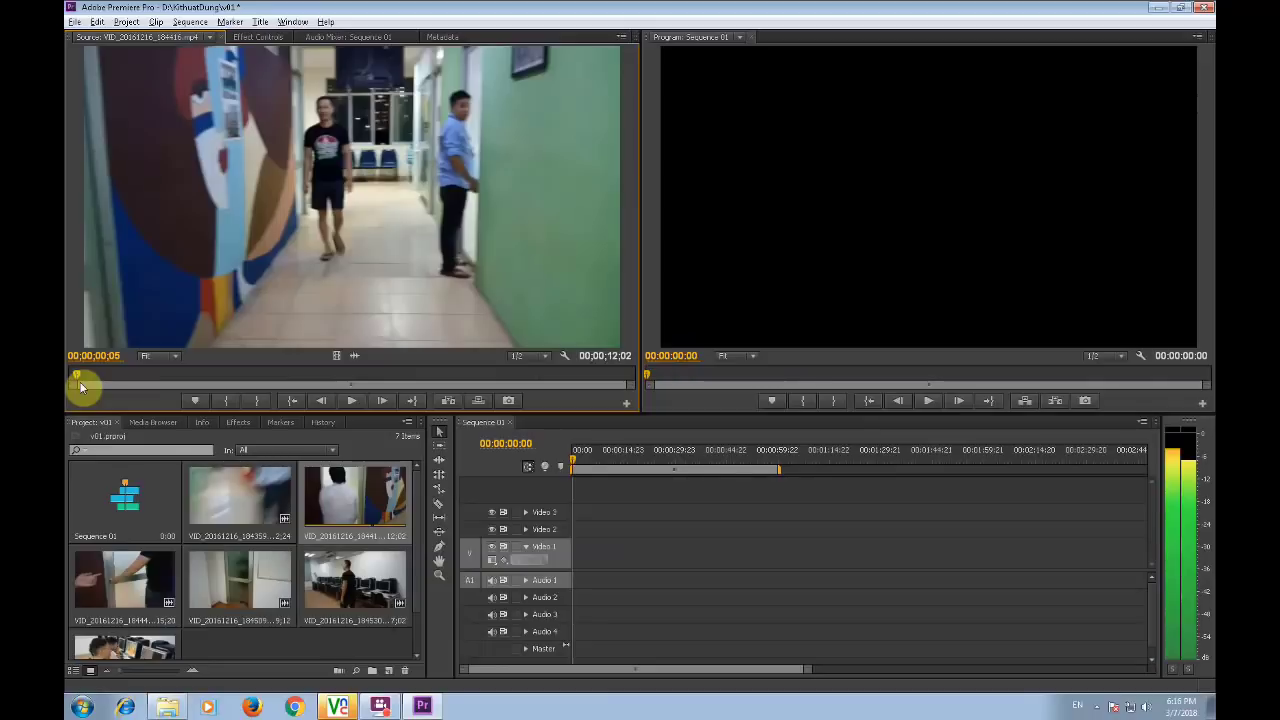
{"action": "mouse_move", "coordinate": [82, 387]}
{"action": "left_mouse_down"}
{"action": "mouse_move", "coordinate": [505, 399]}
{"action": "mouse_move", "coordinate": [67, 377]}
{"action": "left_mouse_up"}
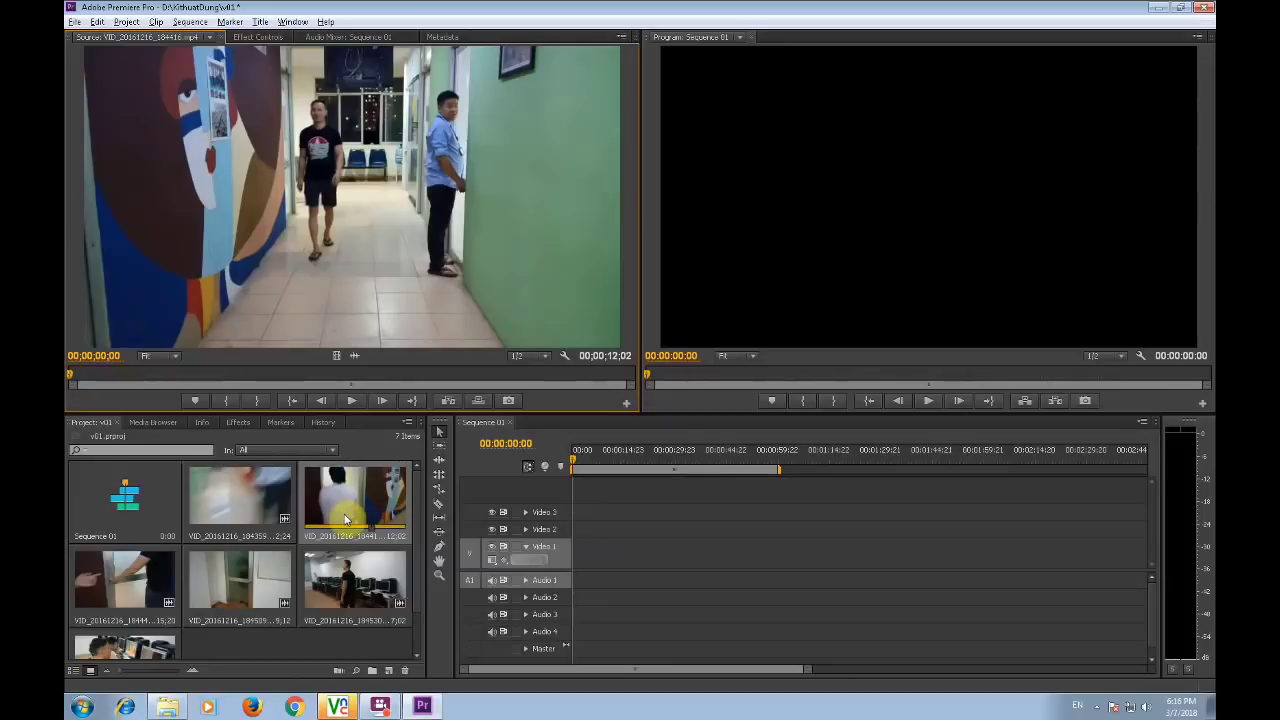
Preview the door, VID_20161216_184509 and computer-room clips from their openings.
{"action": "double_click", "coordinate": [118, 581]}
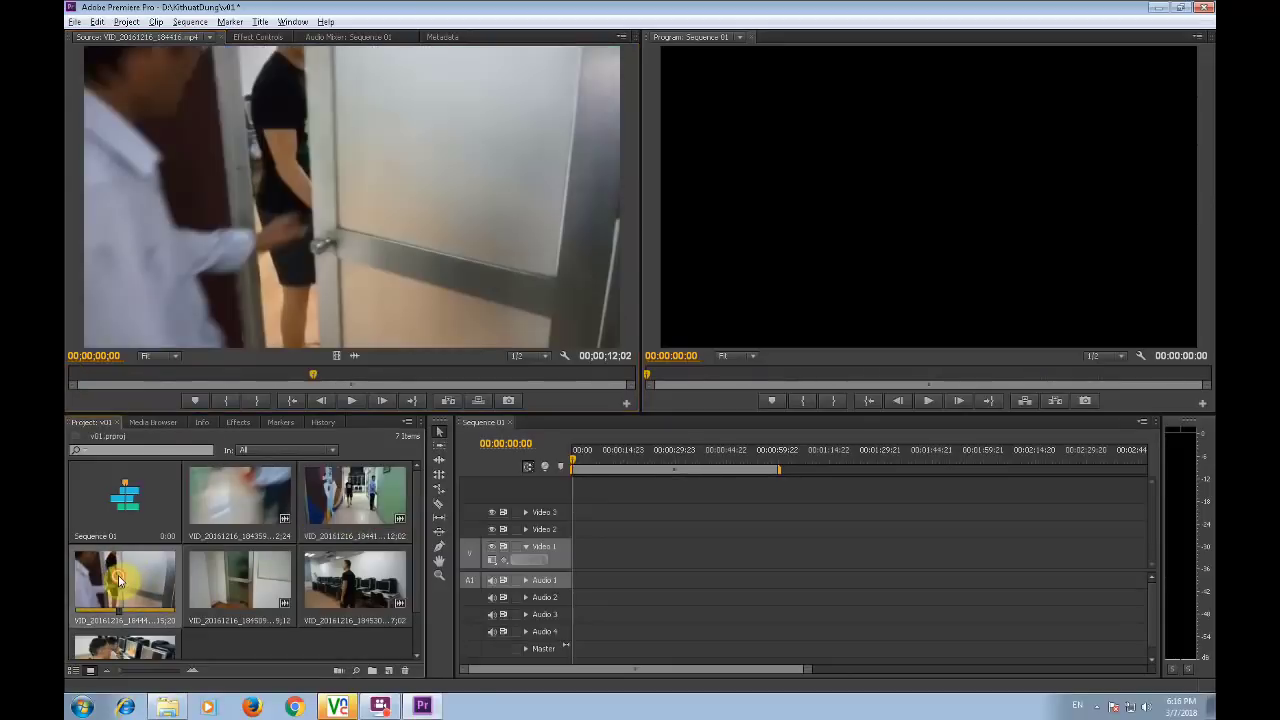
{"action": "mouse_move", "coordinate": [316, 374]}
{"action": "left_mouse_down"}
{"action": "mouse_move", "coordinate": [67, 378]}
{"action": "mouse_move", "coordinate": [286, 394]}
{"action": "left_mouse_up"}
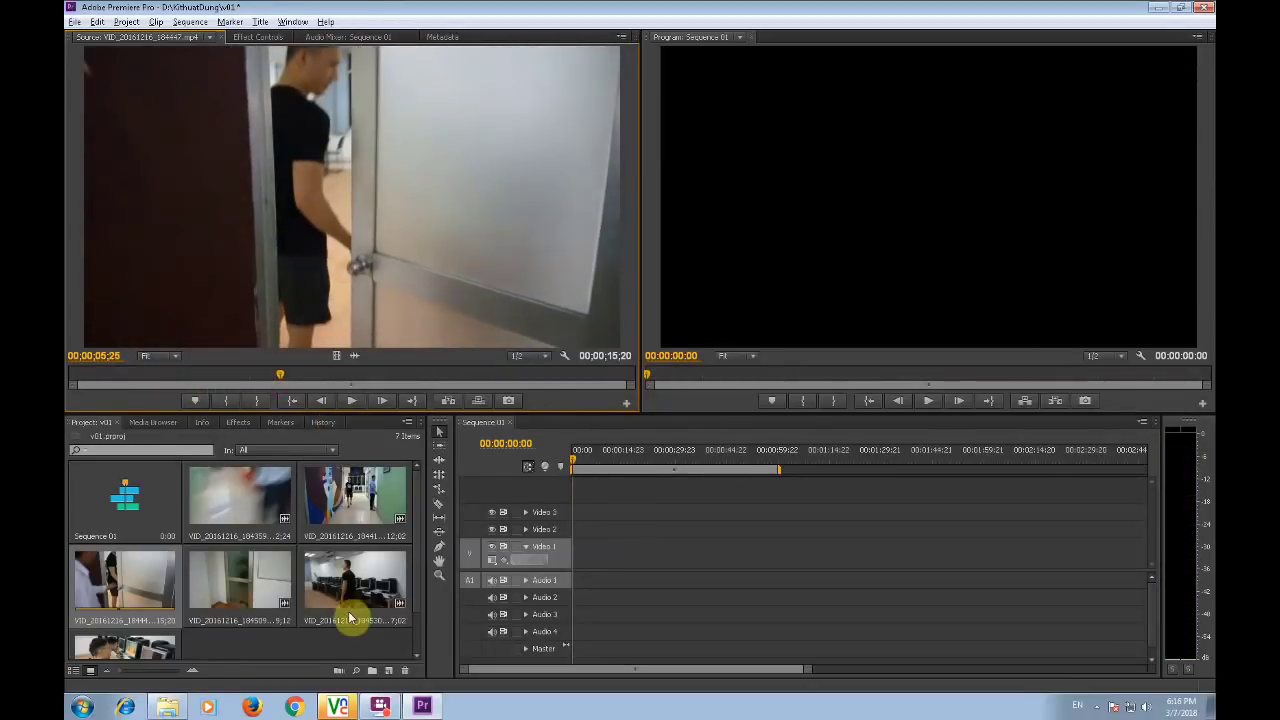
{"action": "double_click", "coordinate": [247, 577]}
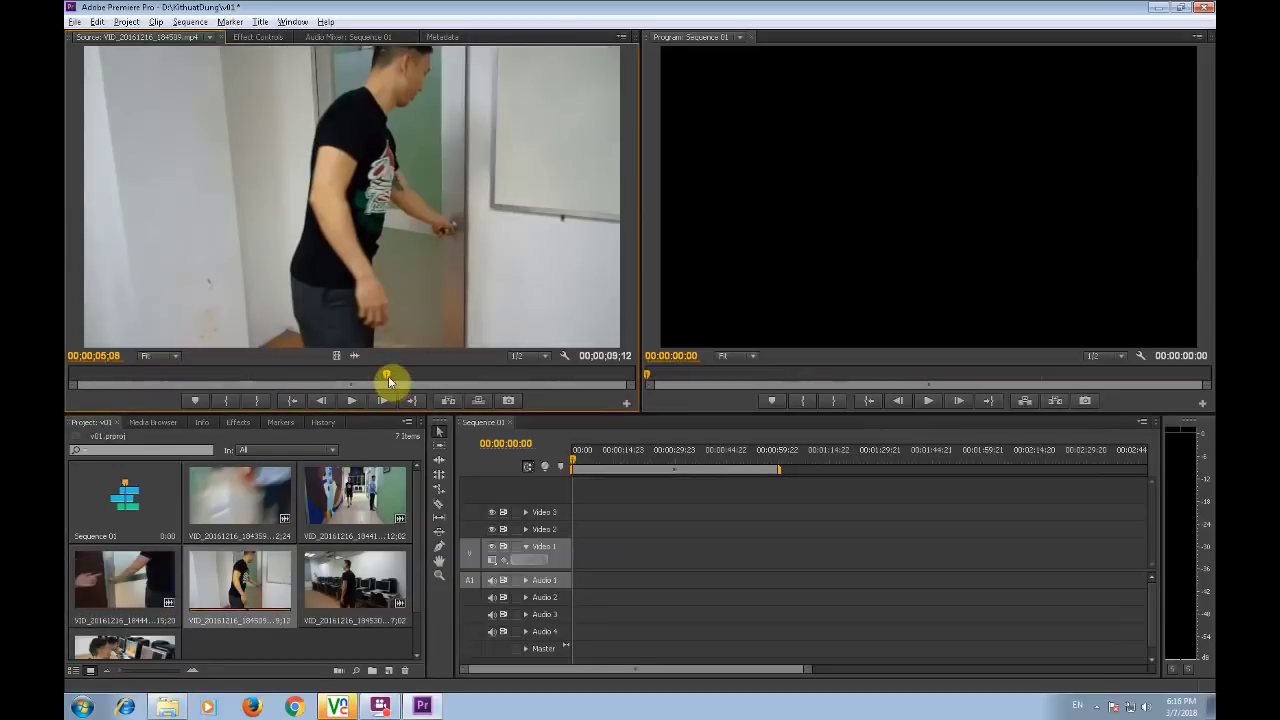
{"action": "mouse_move", "coordinate": [380, 380]}
{"action": "left_mouse_down"}
{"action": "mouse_move", "coordinate": [87, 376]}
{"action": "mouse_move", "coordinate": [120, 397]}
{"action": "mouse_move", "coordinate": [273, 421]}
{"action": "left_mouse_up"}
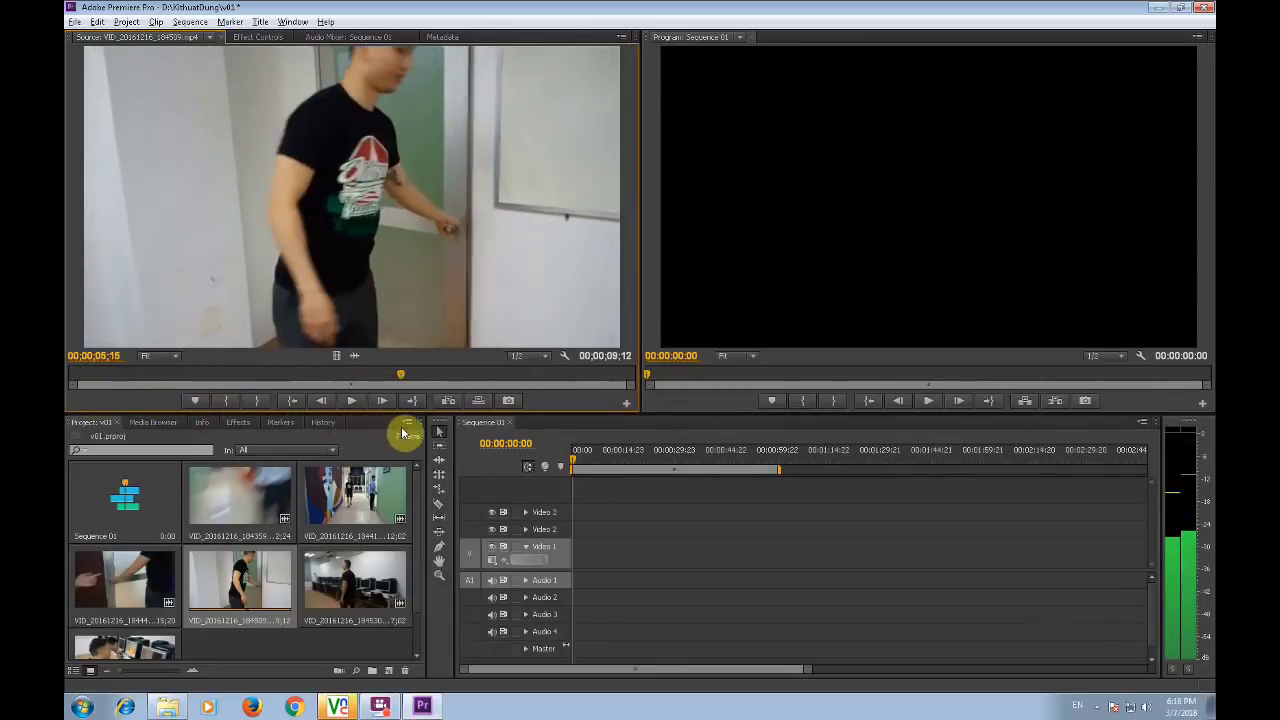
{"action": "double_click", "coordinate": [365, 572]}
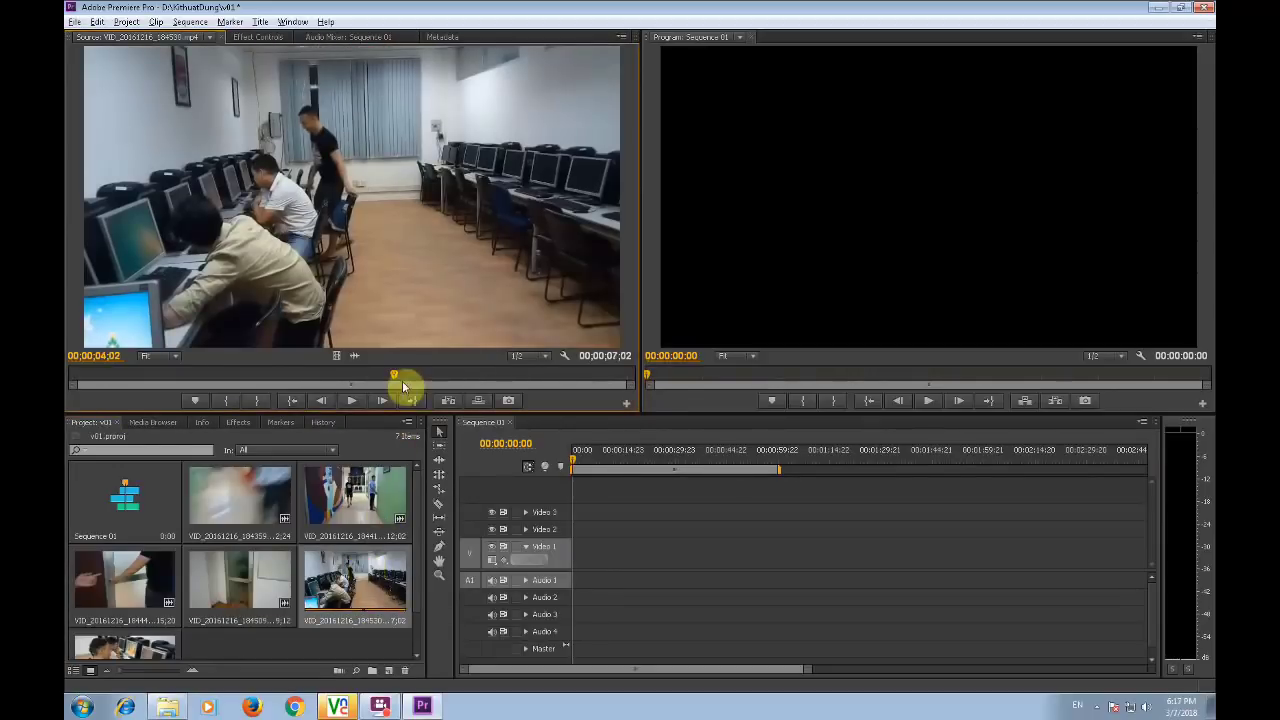
{"action": "left_click_drag", "start_coordinate": [395, 374], "coordinate": [181, 400]}
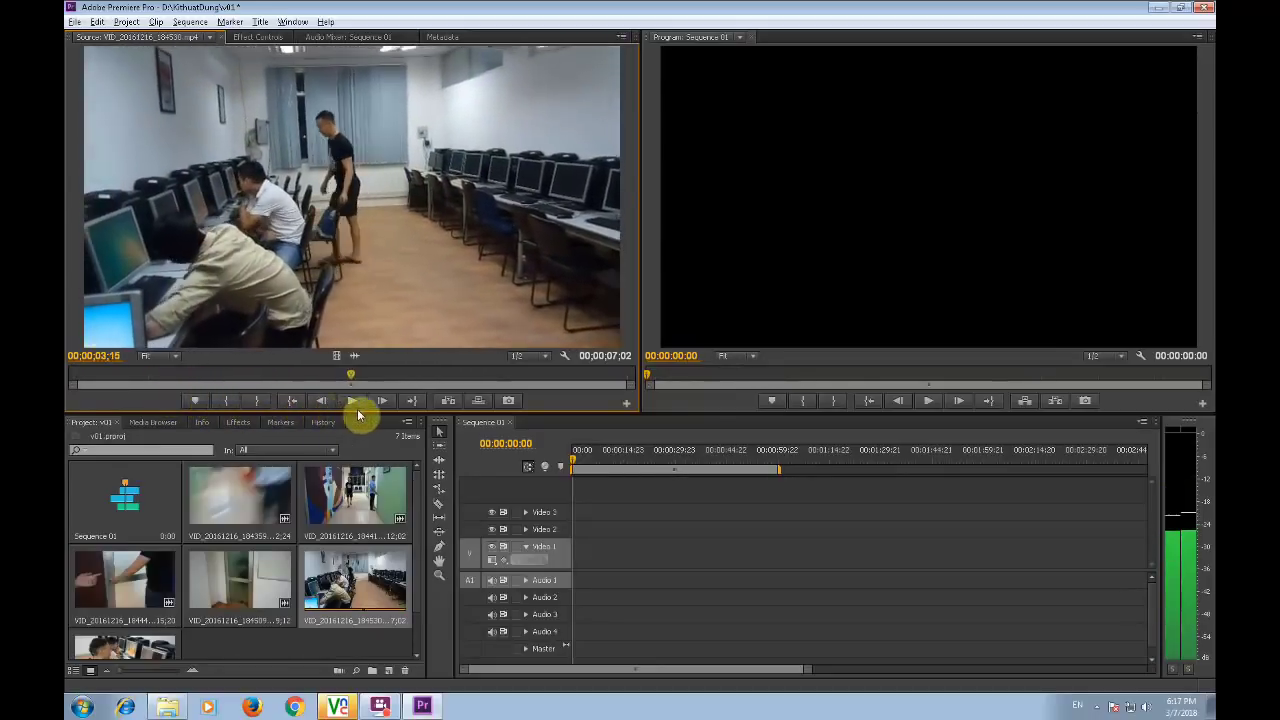
{"action": "left_click_drag", "start_coordinate": [181, 400], "coordinate": [422, 402]}
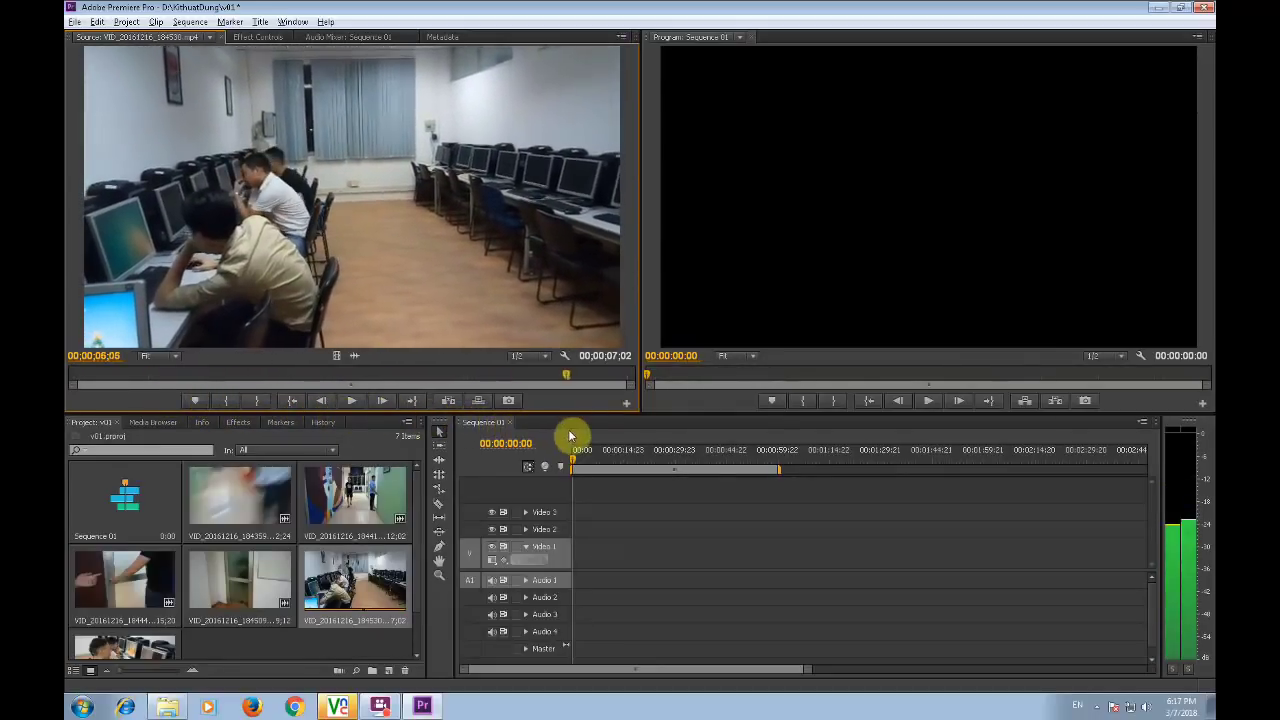
Preview clip VID_20161216_184557, return it to its first frame, and select the hallway clip.
{"action": "double_click", "coordinate": [116, 657]}
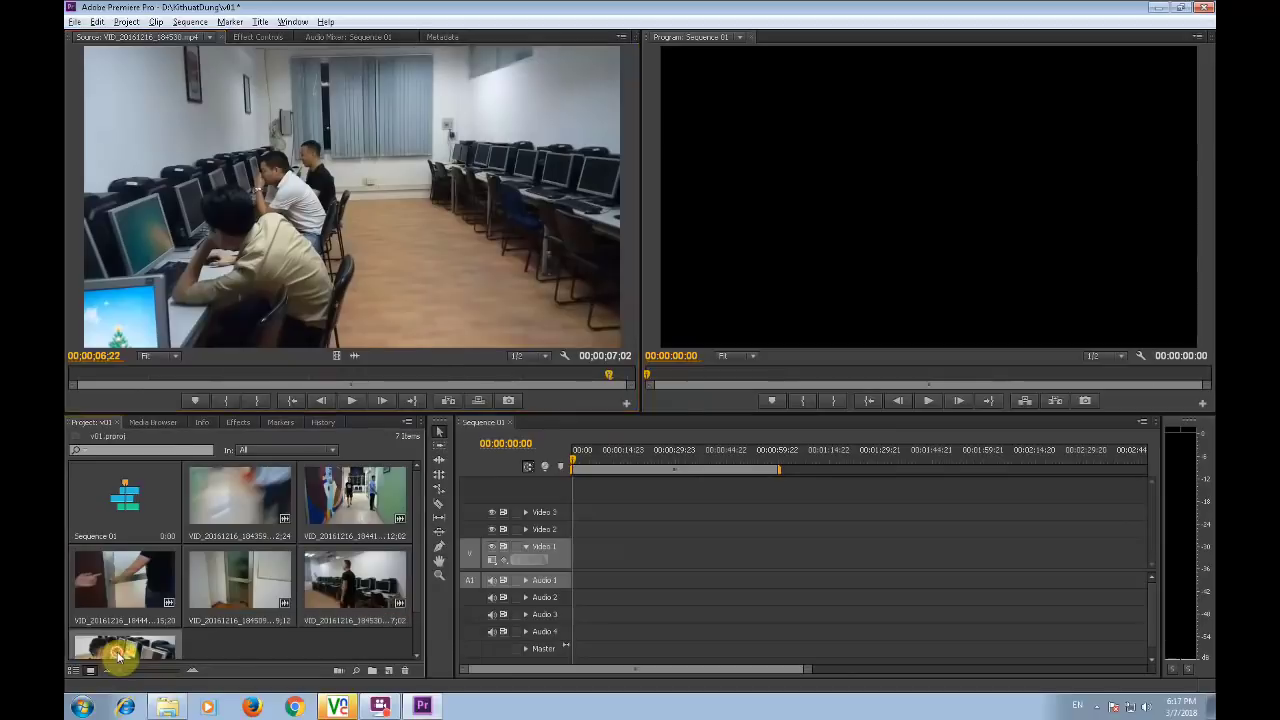
{"action": "left_click", "coordinate": [310, 380]}
{"action": "mouse_move", "coordinate": [277, 378]}
{"action": "left_mouse_down"}
{"action": "mouse_move", "coordinate": [155, 386]}
{"action": "mouse_move", "coordinate": [464, 405]}
{"action": "left_mouse_up"}
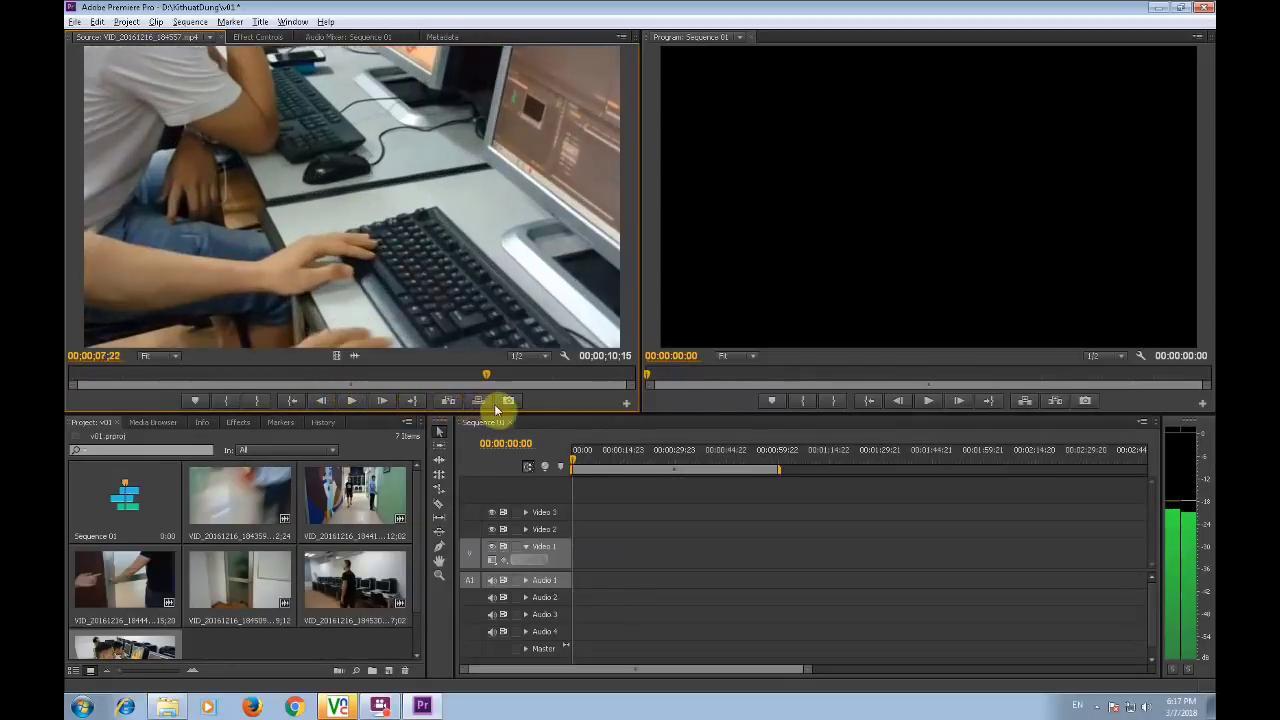
{"action": "left_click_drag", "start_coordinate": [464, 405], "coordinate": [68, 374]}
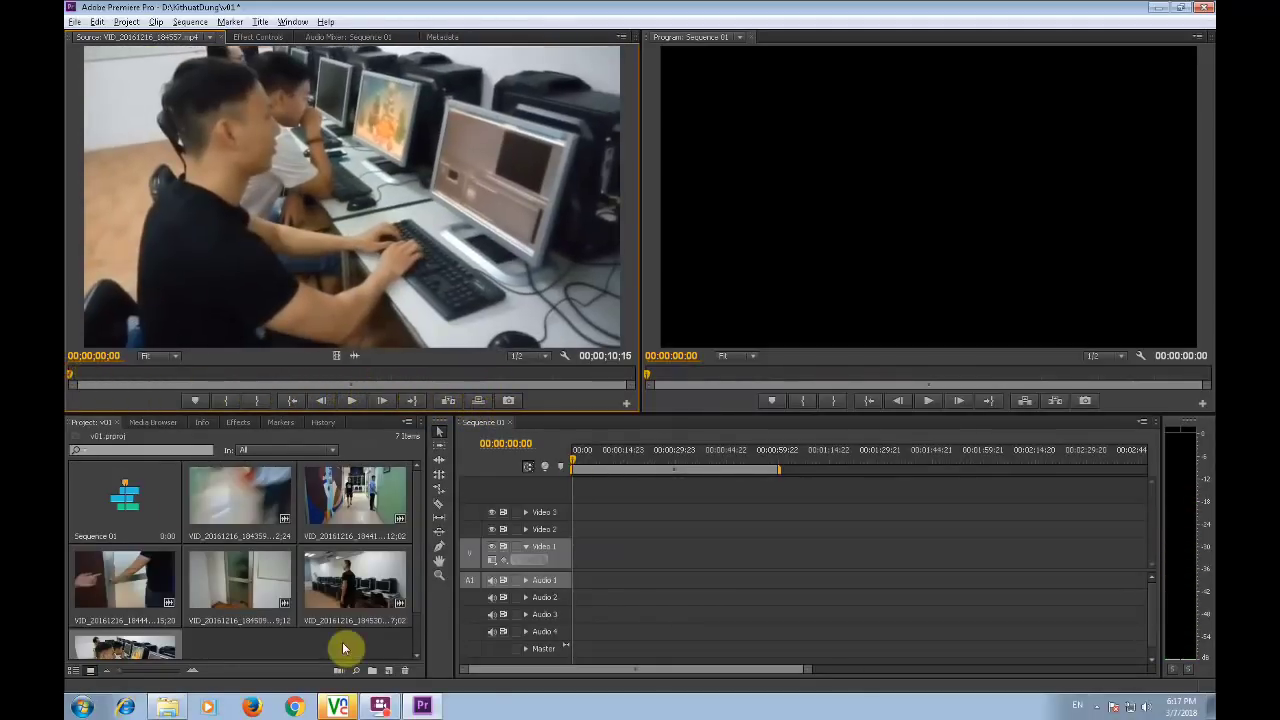
{"action": "left_click", "coordinate": [364, 510]}
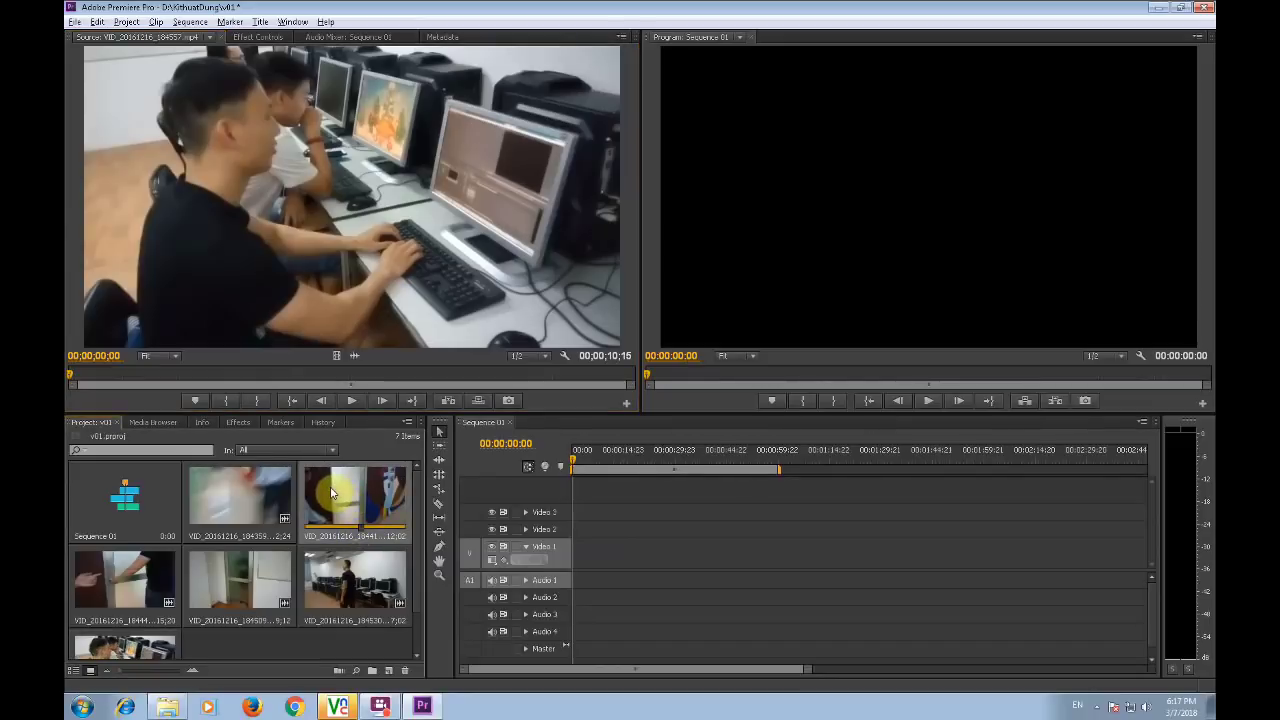
Place the hallway clip at 00:00 on Video 1, keeping the existing sequence settings.
{"action": "left_click_drag", "start_coordinate": [332, 492], "coordinate": [569, 544]}
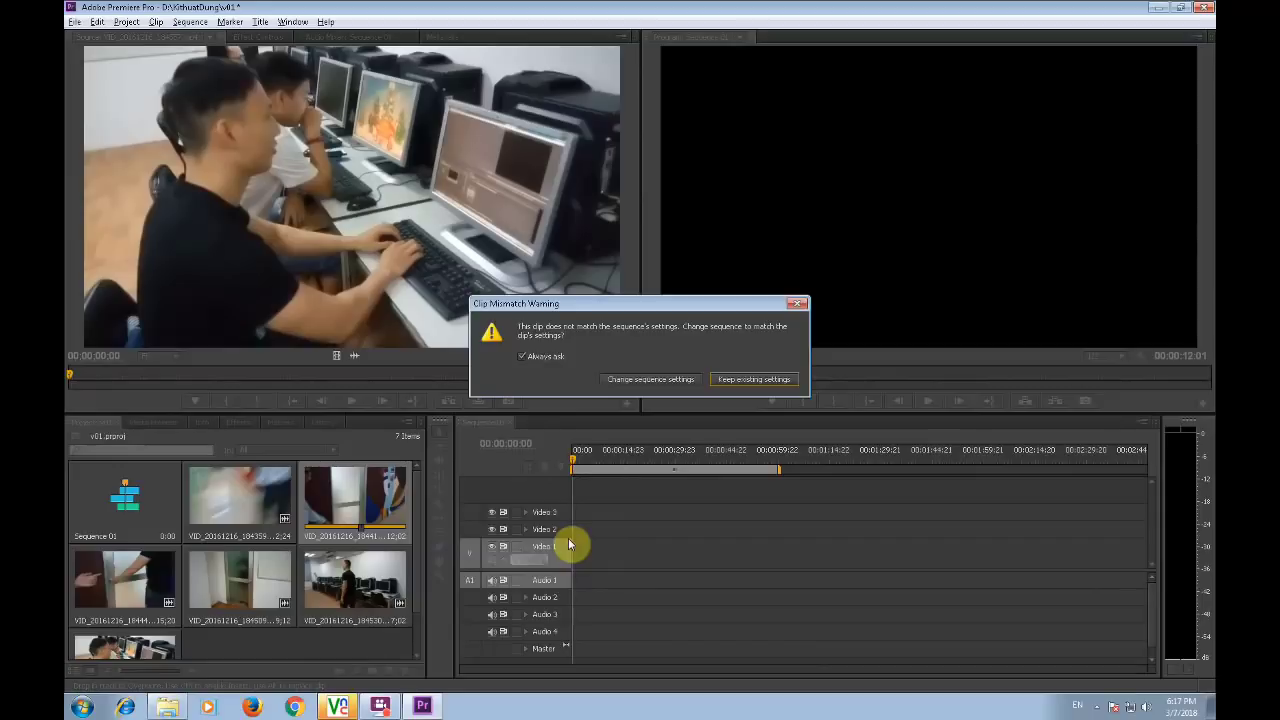
{"action": "left_click", "coordinate": [738, 382]}
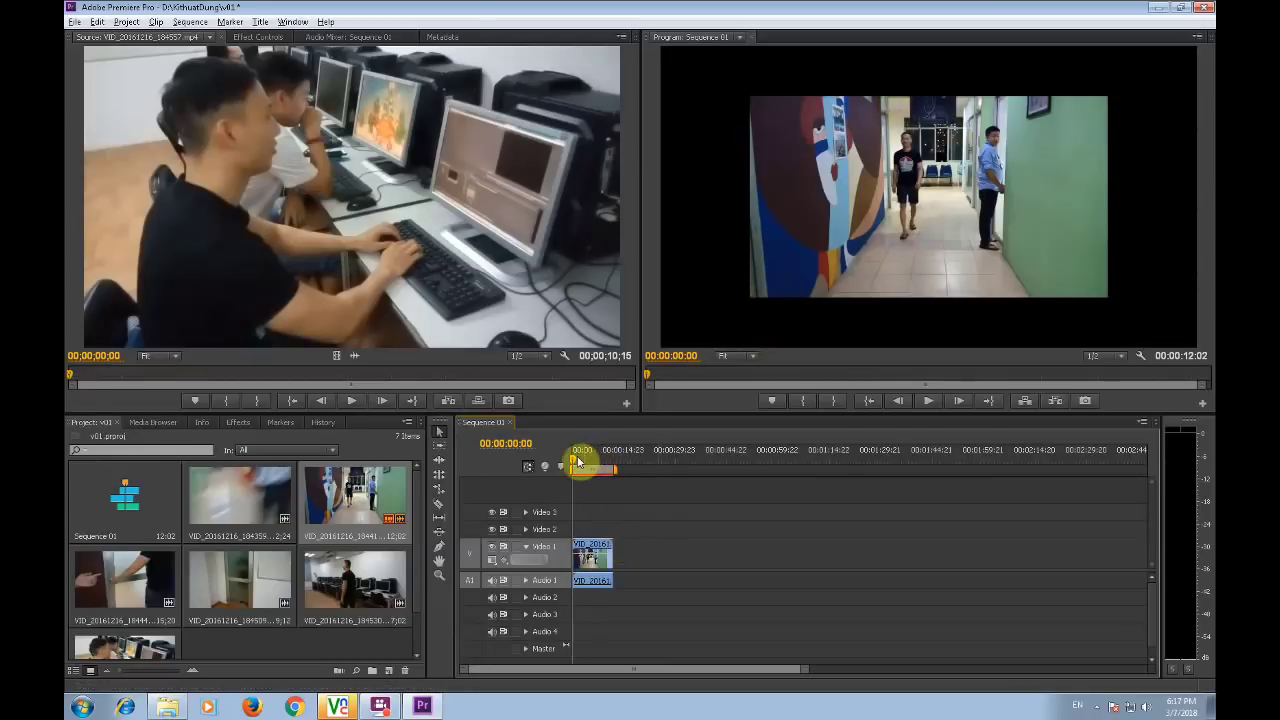
Trim the hallway clip to end at 00:00:04:00 and unlink its video from audio.
{"action": "mouse_move", "coordinate": [575, 463]}
{"action": "left_mouse_down"}
{"action": "mouse_move", "coordinate": [562, 466]}
{"action": "mouse_move", "coordinate": [585, 479]}
{"action": "left_mouse_up"}
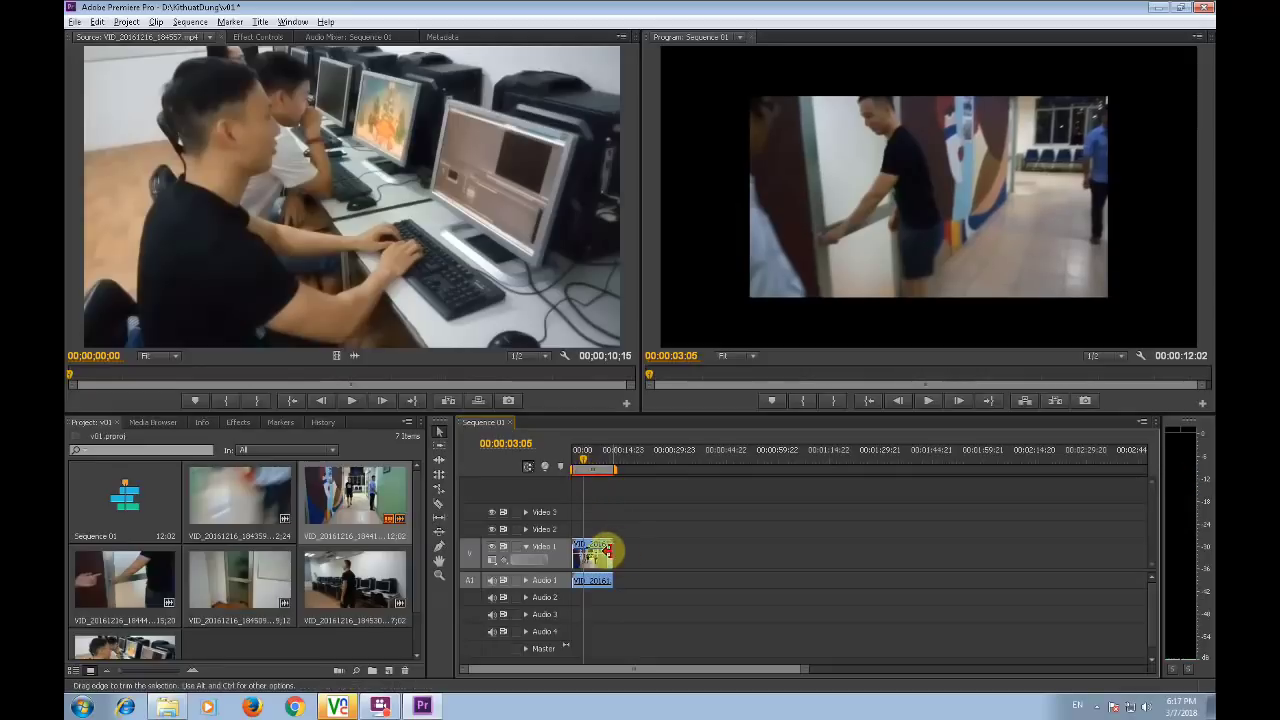
{"action": "mouse_move", "coordinate": [582, 462]}
{"action": "left_mouse_down"}
{"action": "mouse_move", "coordinate": [597, 467]}
{"action": "mouse_move", "coordinate": [587, 471]}
{"action": "left_mouse_up"}
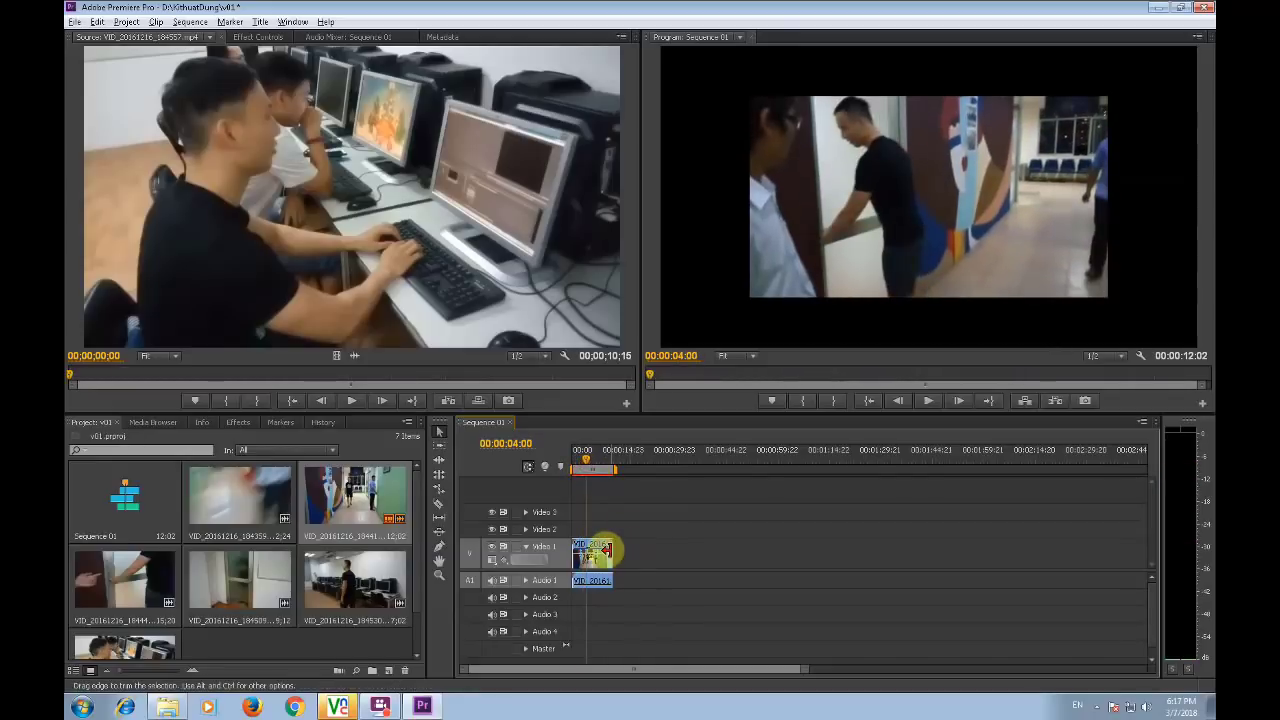
{"action": "left_click_drag", "start_coordinate": [609, 551], "coordinate": [580, 551]}
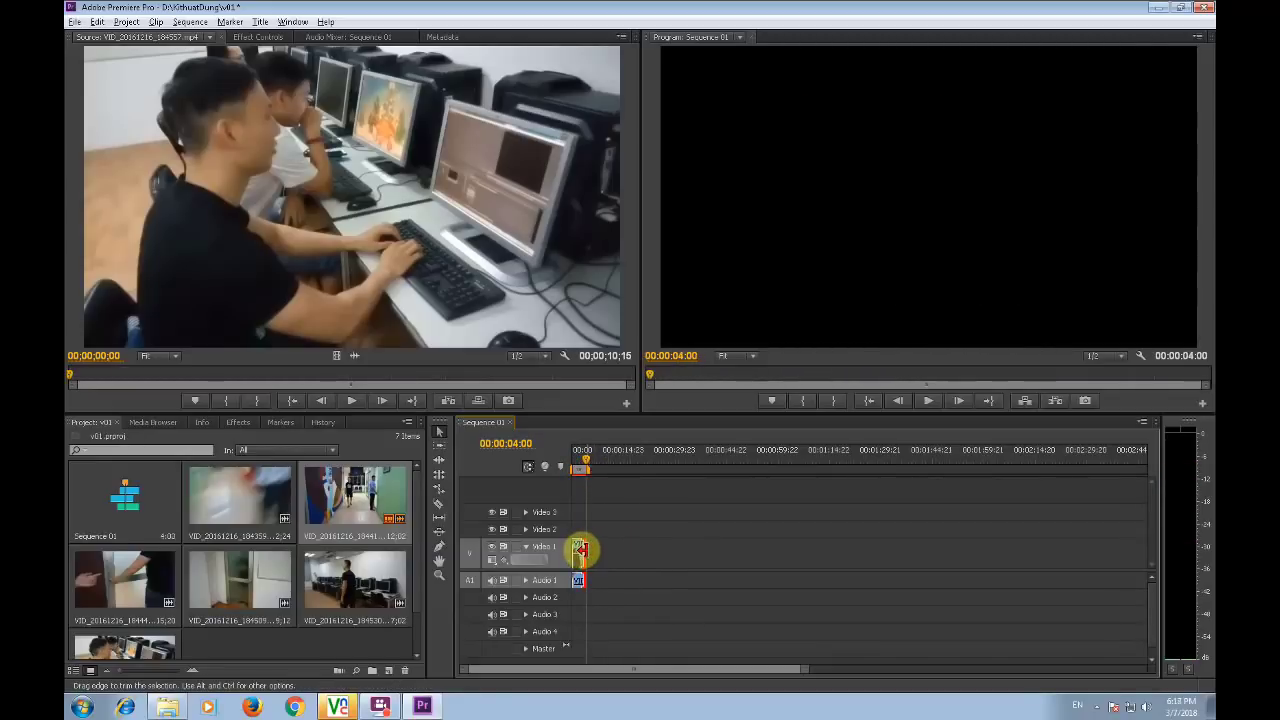
{"action": "right_click", "coordinate": [580, 555]}
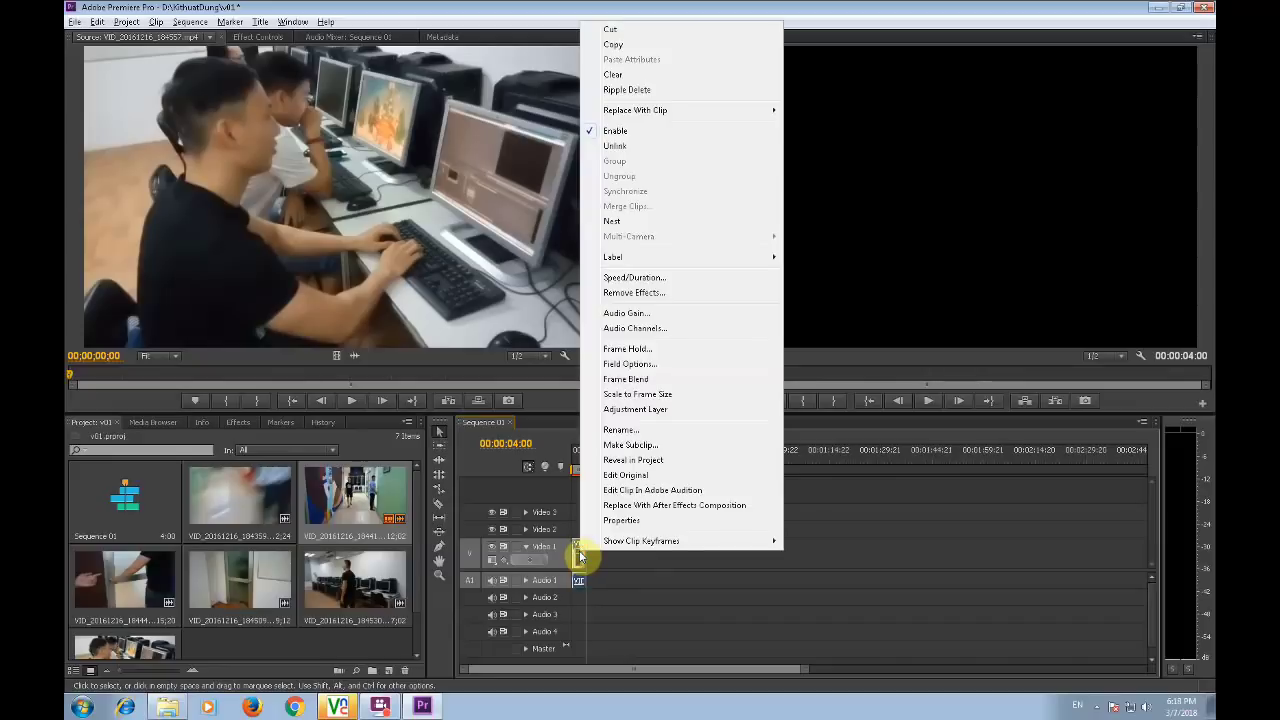
{"action": "left_click", "coordinate": [618, 147]}
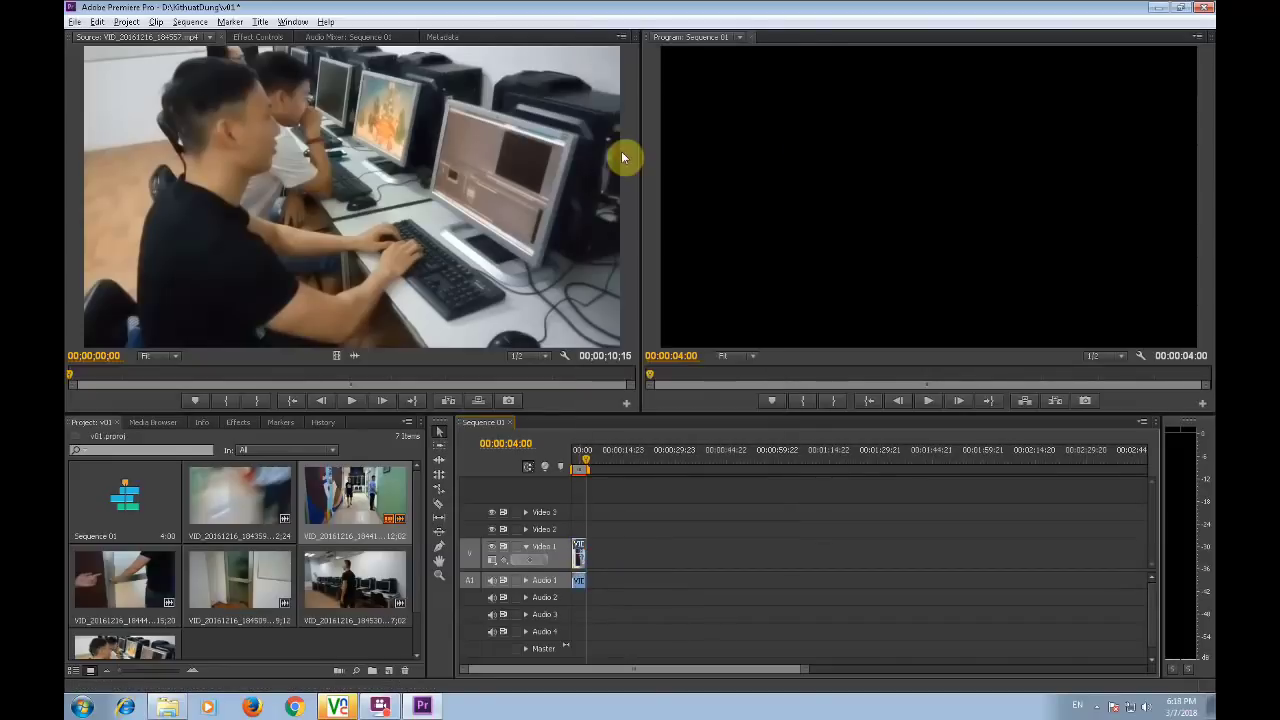
Preview the sequence between 00:00:01:10 and 00:00:02:05, then delete the hallway clip.
{"action": "left_click", "coordinate": [579, 465]}
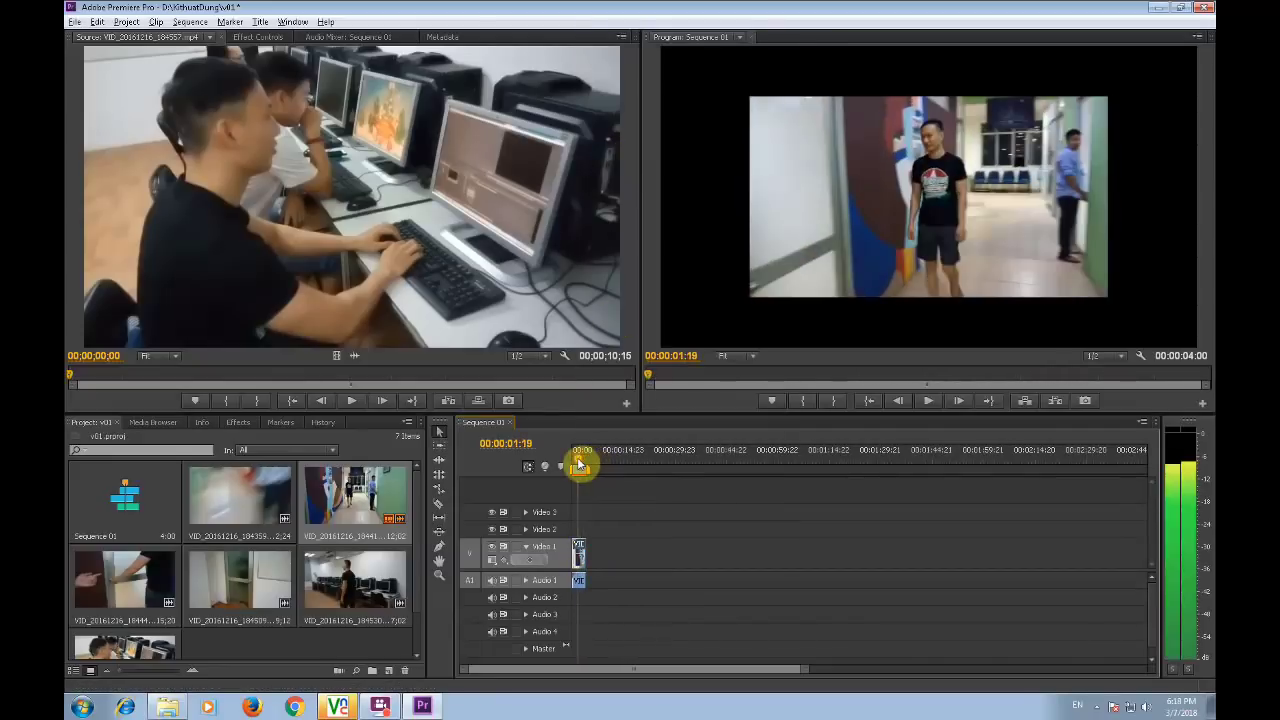
{"action": "left_click", "coordinate": [620, 588]}
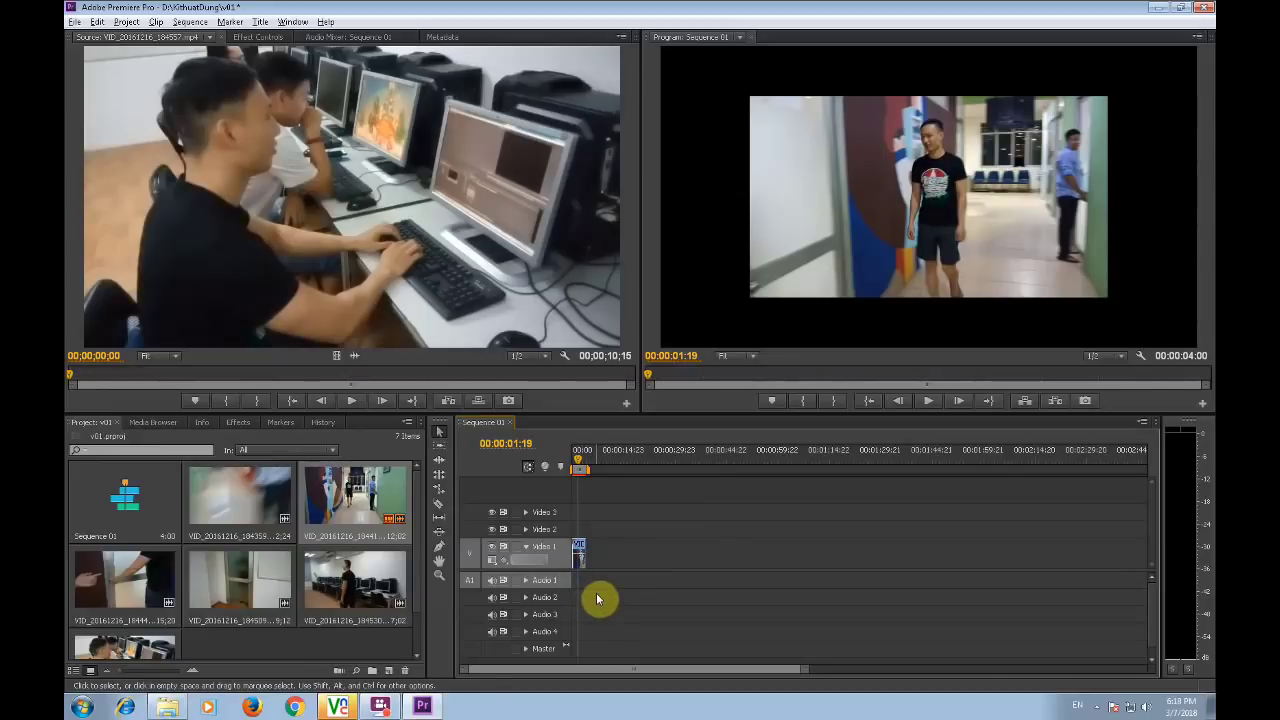
{"action": "left_click", "coordinate": [578, 466]}
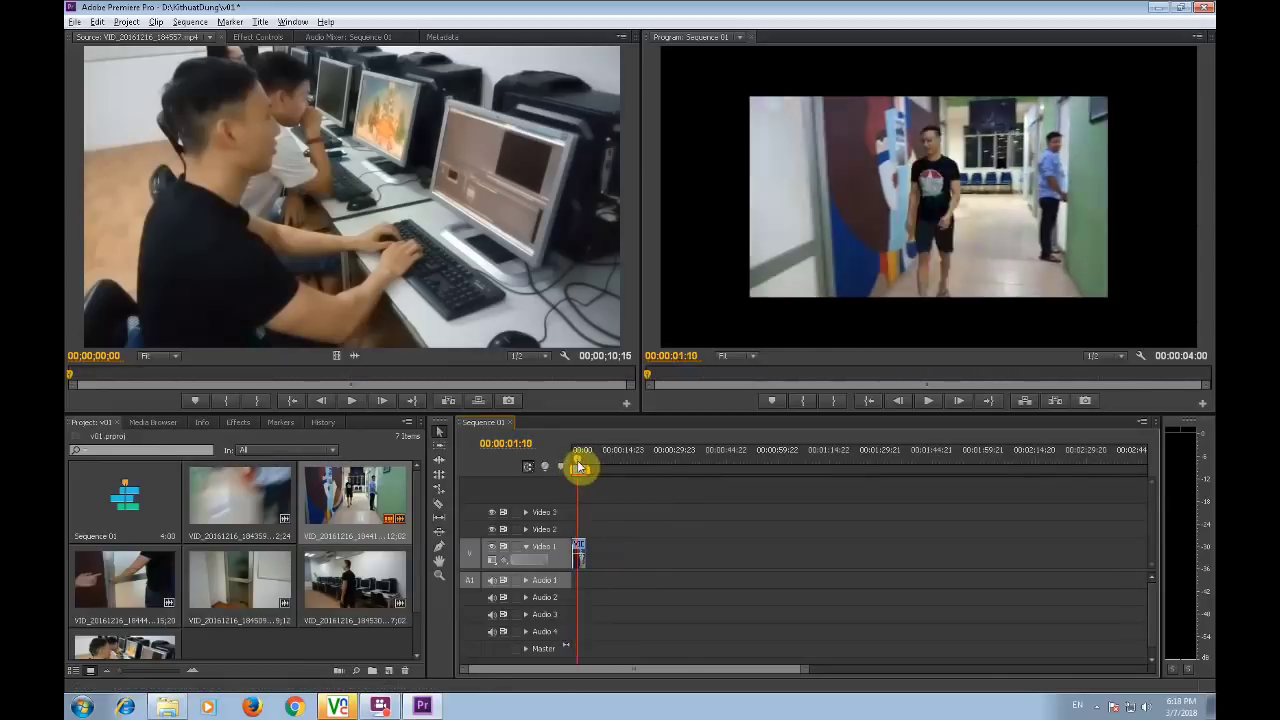
{"action": "left_click_drag", "start_coordinate": [578, 466], "coordinate": [581, 468]}
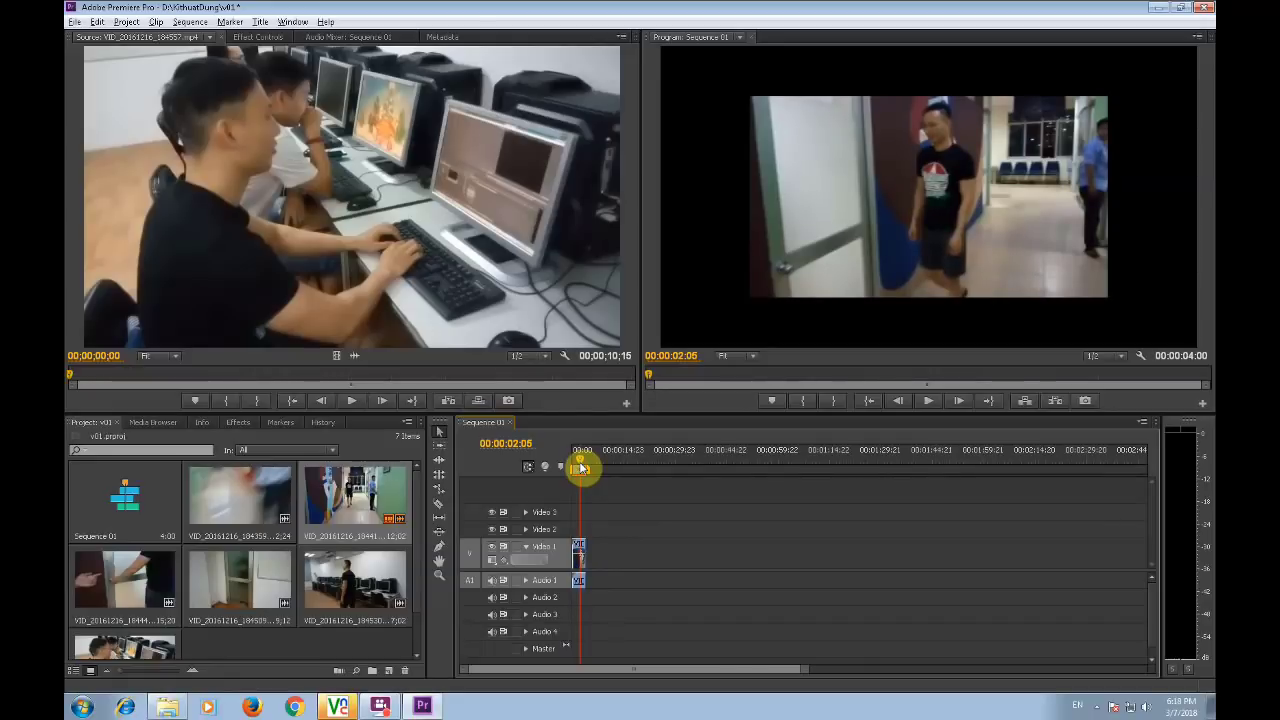
{"action": "key", "text": "Delete"}
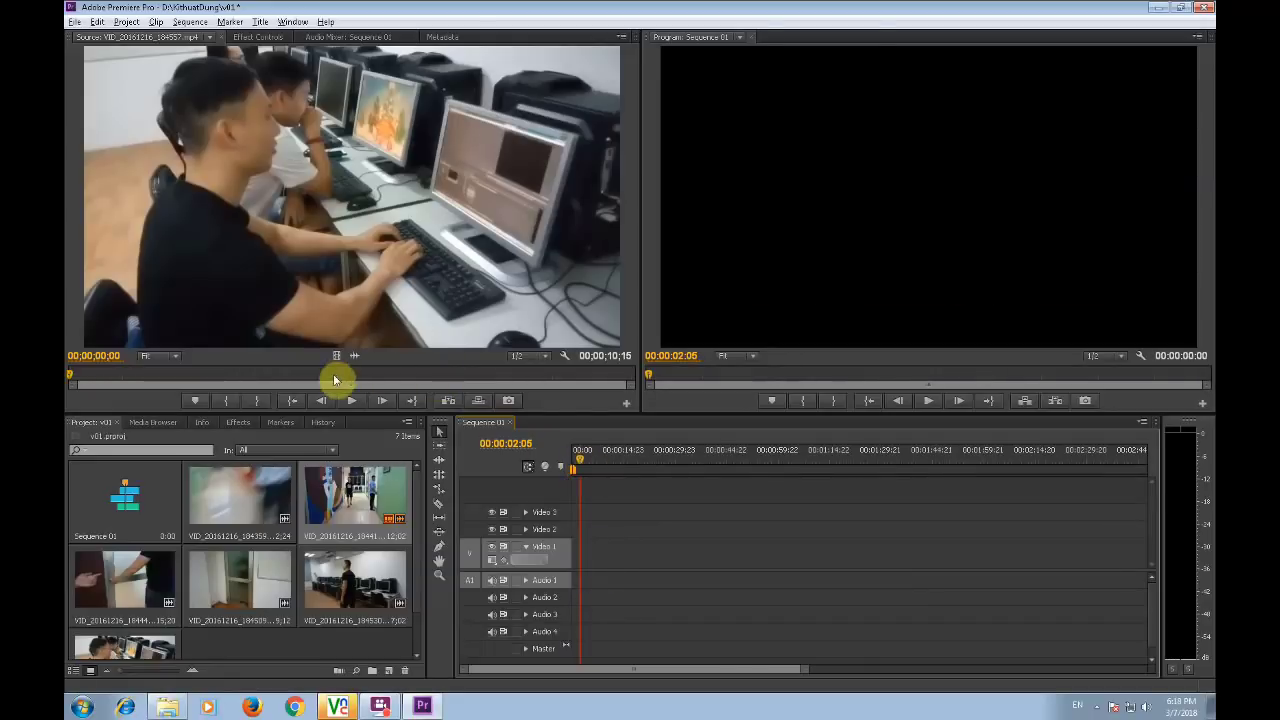
Mark clip VID_20161216_184418 from its first frame to an out point at 00;00;04;27.
{"action": "double_click", "coordinate": [337, 503]}
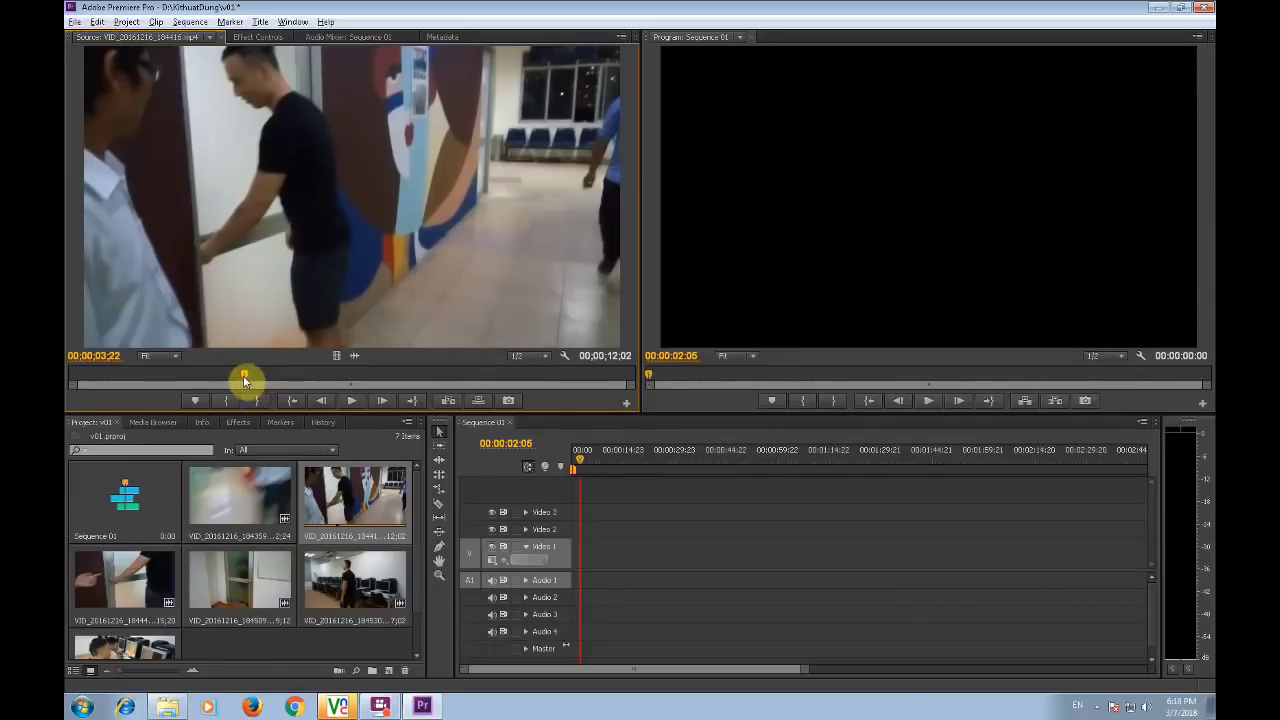
{"action": "left_click_drag", "start_coordinate": [244, 380], "coordinate": [66, 392]}
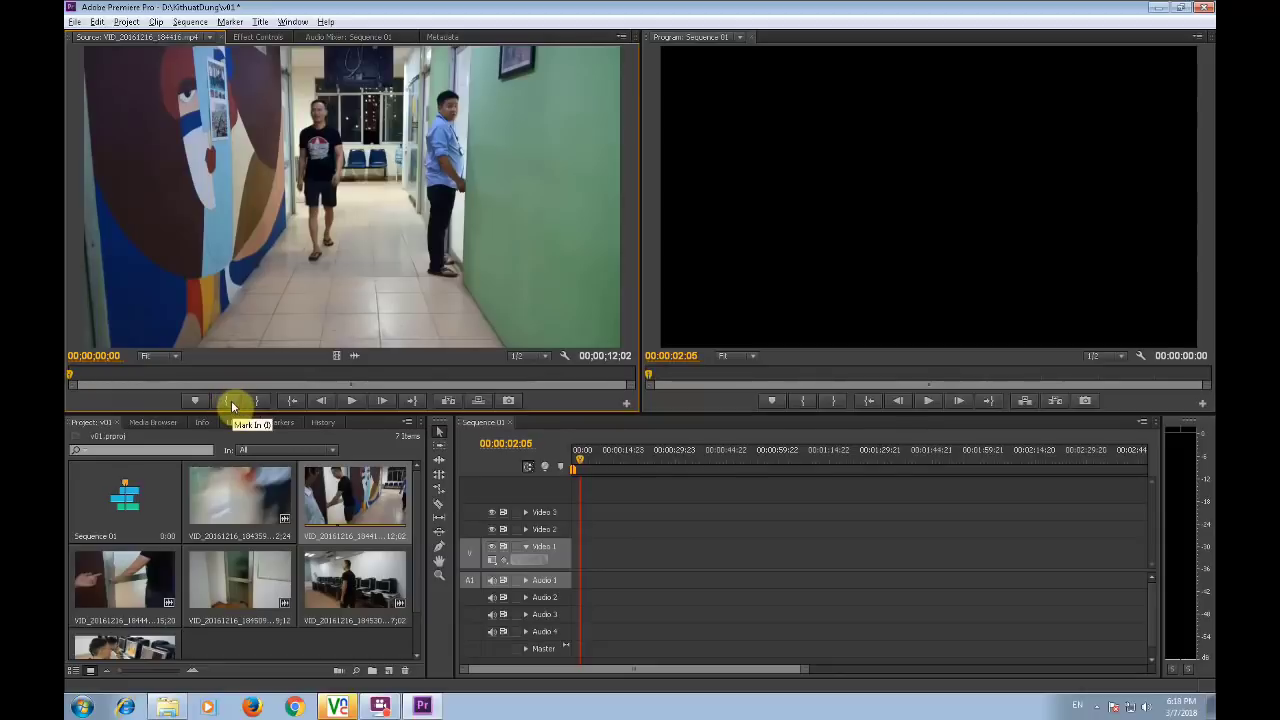
{"action": "left_click", "coordinate": [231, 405]}
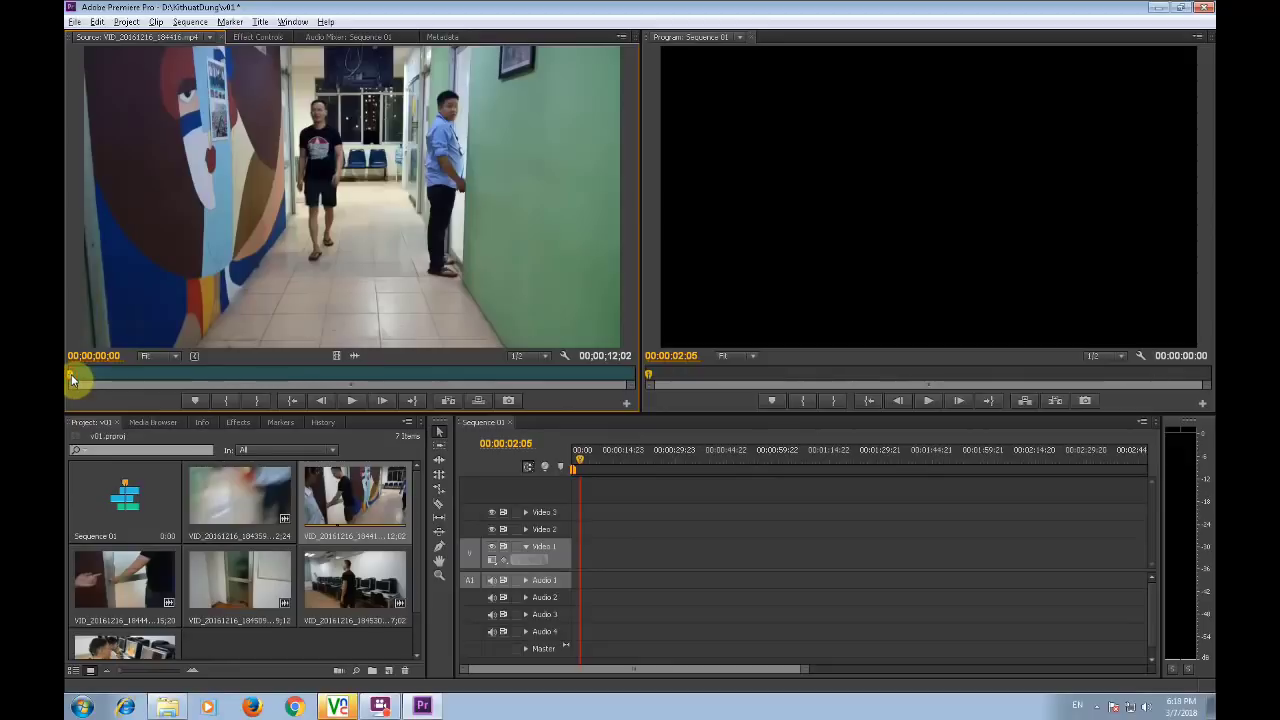
{"action": "left_click_drag", "start_coordinate": [73, 374], "coordinate": [300, 401]}
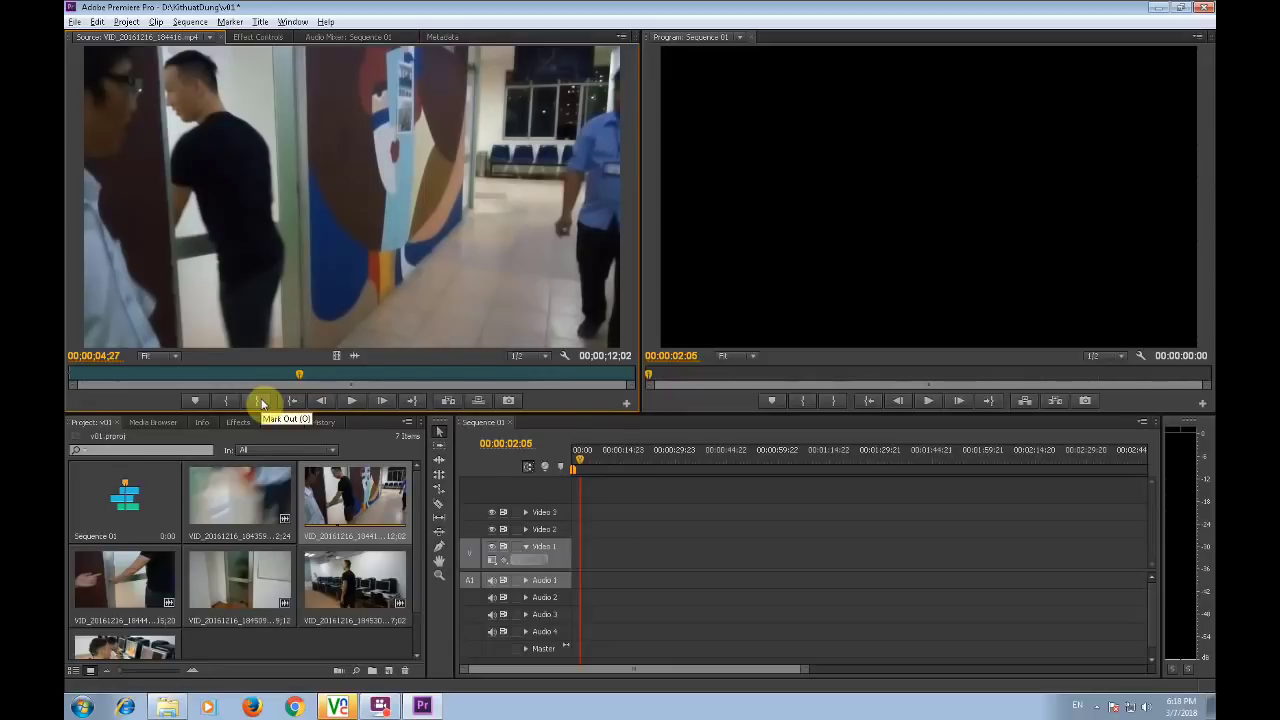
{"action": "left_click", "coordinate": [262, 402]}
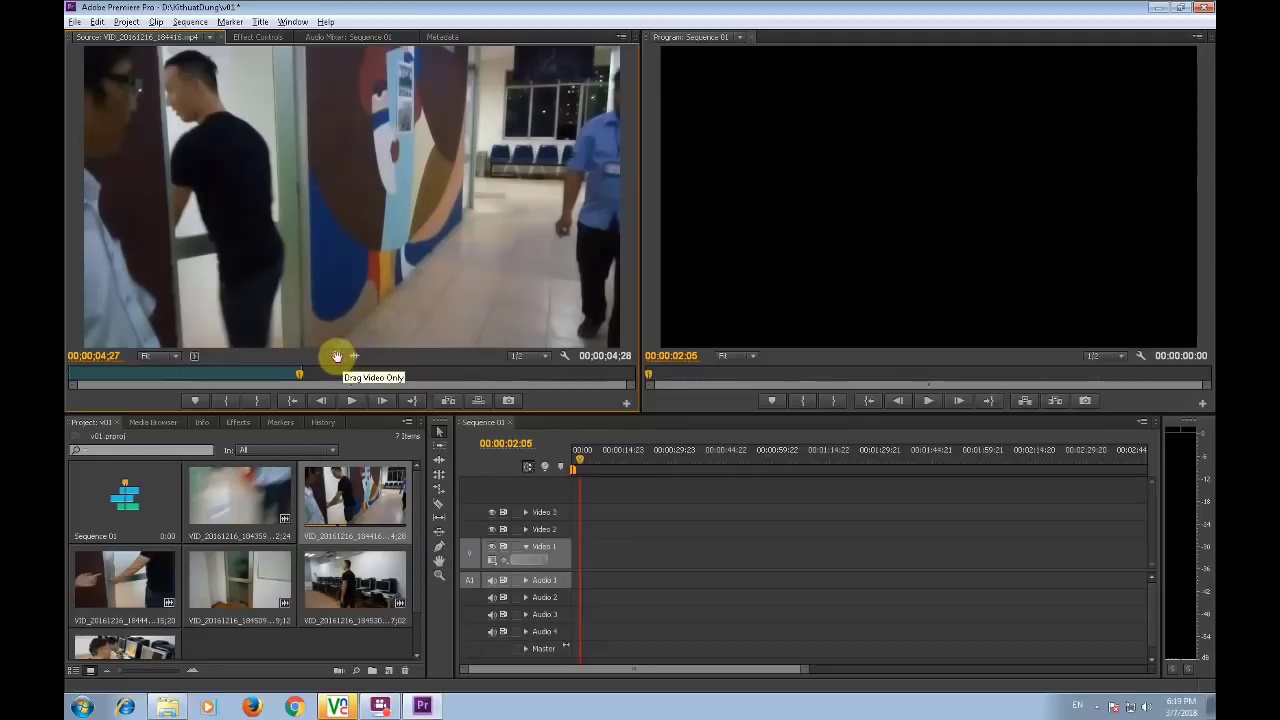
Put only the marked clip's video at the start of Video 1, keeping existing settings.
{"action": "left_click_drag", "start_coordinate": [337, 356], "coordinate": [573, 555]}
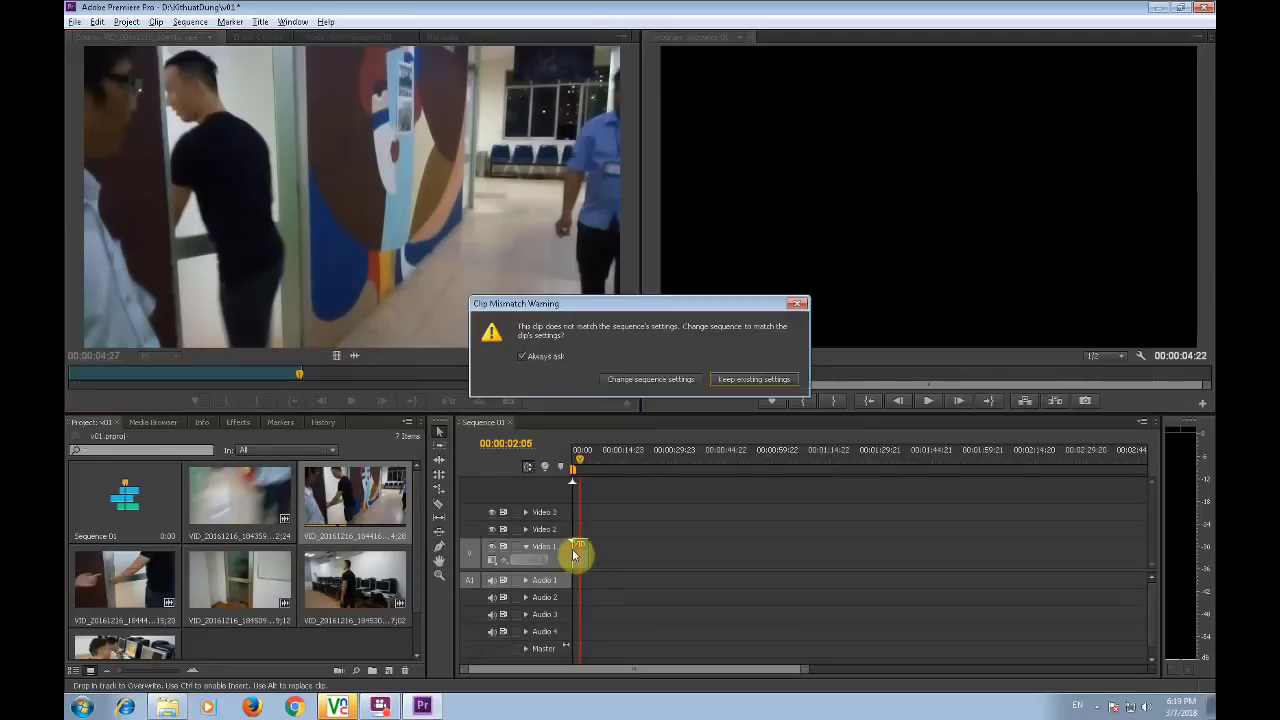
{"action": "left_click", "coordinate": [765, 383]}
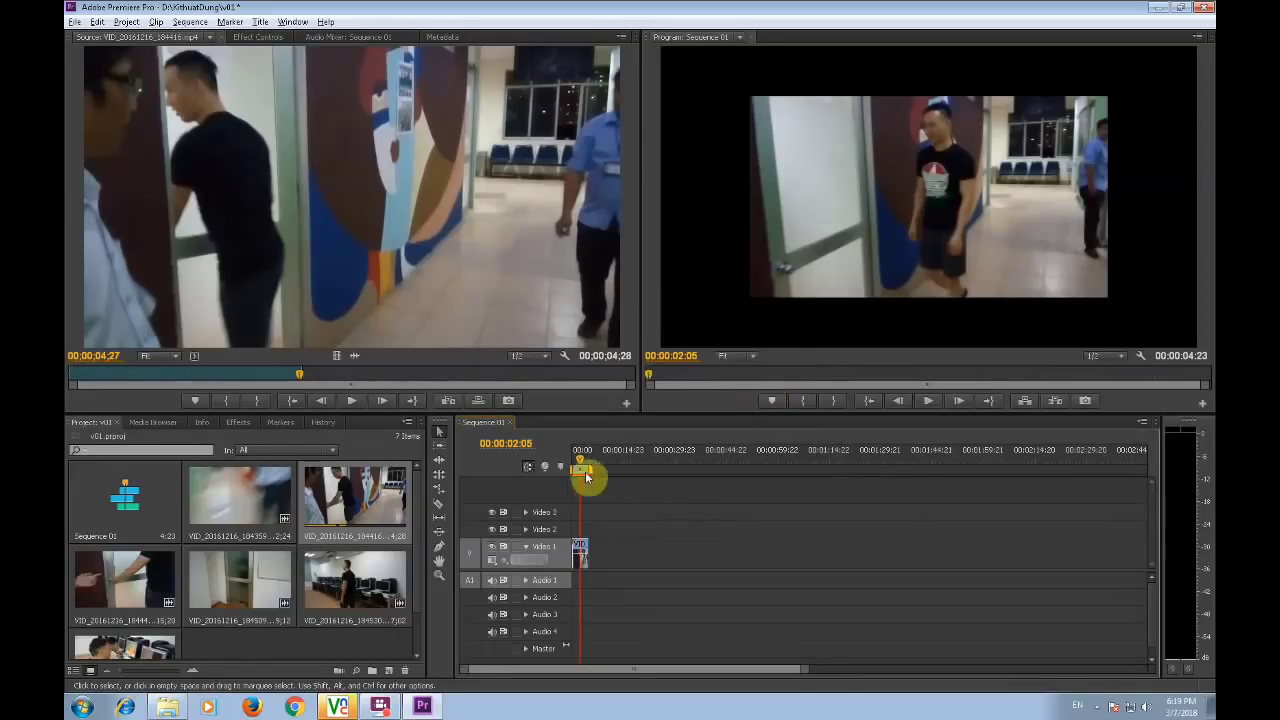
{"action": "left_click_drag", "start_coordinate": [578, 466], "coordinate": [594, 471]}
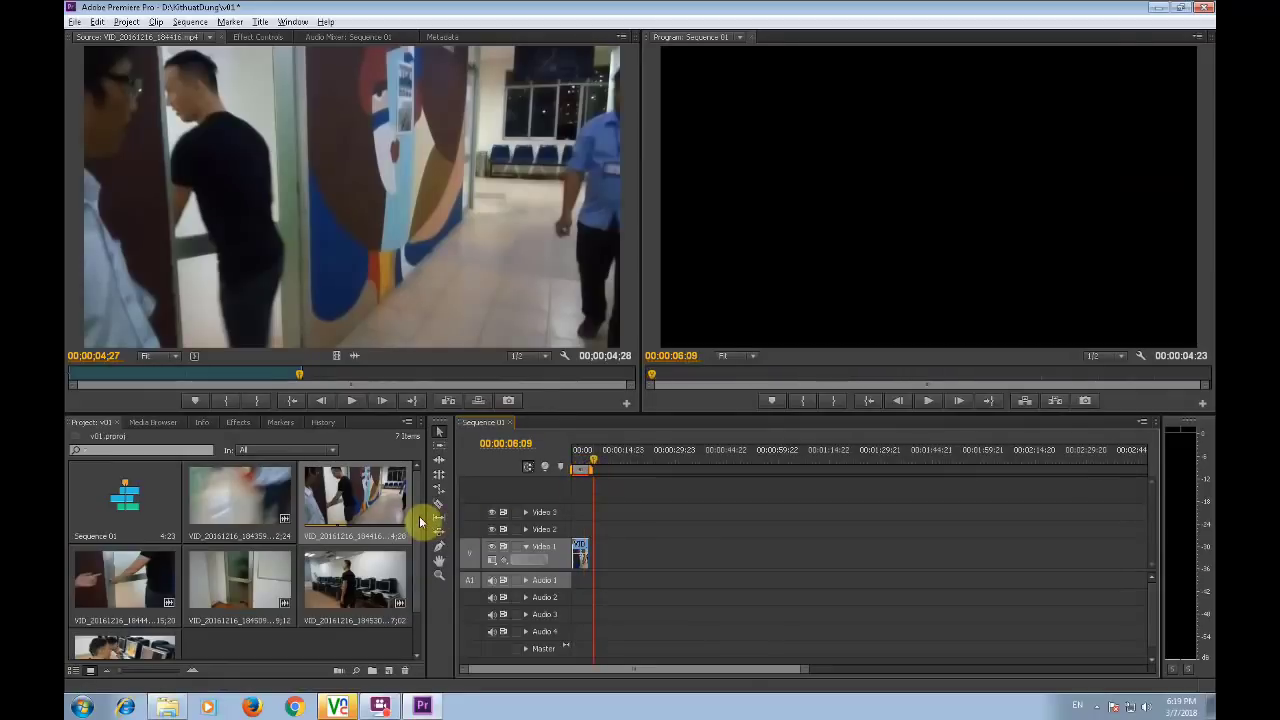
Trim VID_20161216_184447 to 02;06–05;27 and place its video after the first clip on Video 1.
{"action": "double_click", "coordinate": [116, 568]}
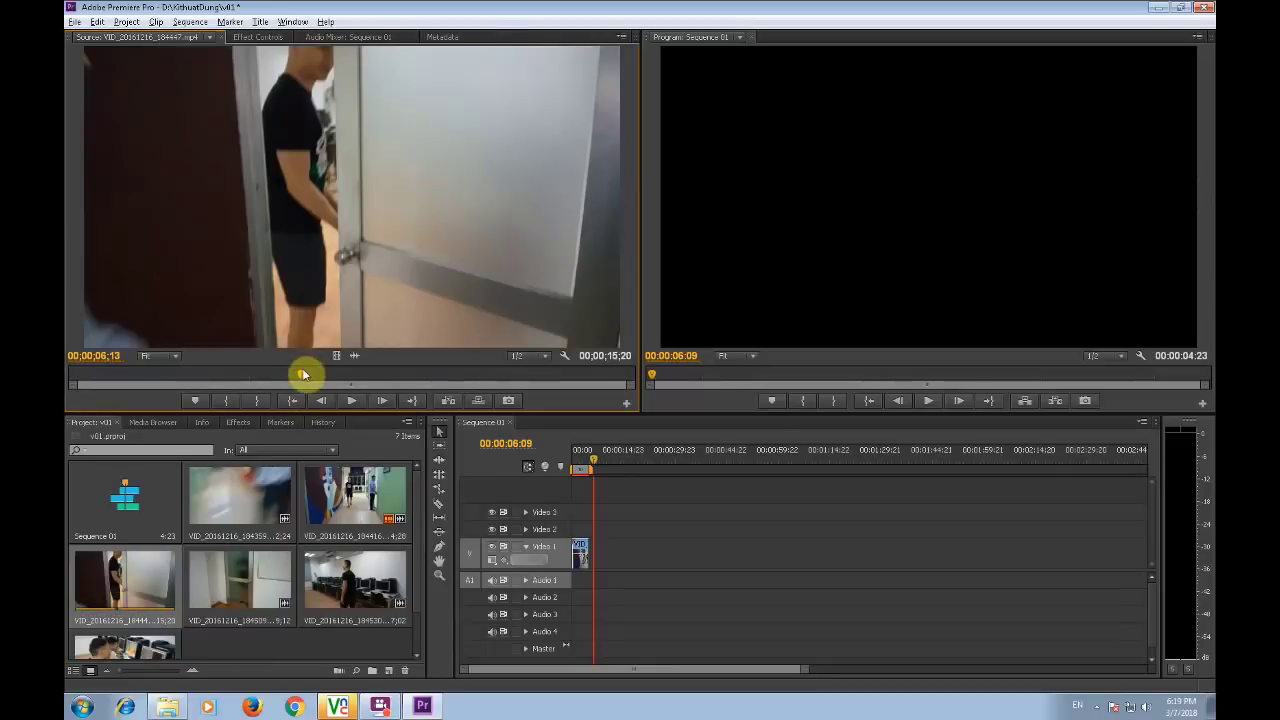
{"action": "left_click_drag", "start_coordinate": [171, 378], "coordinate": [106, 384]}
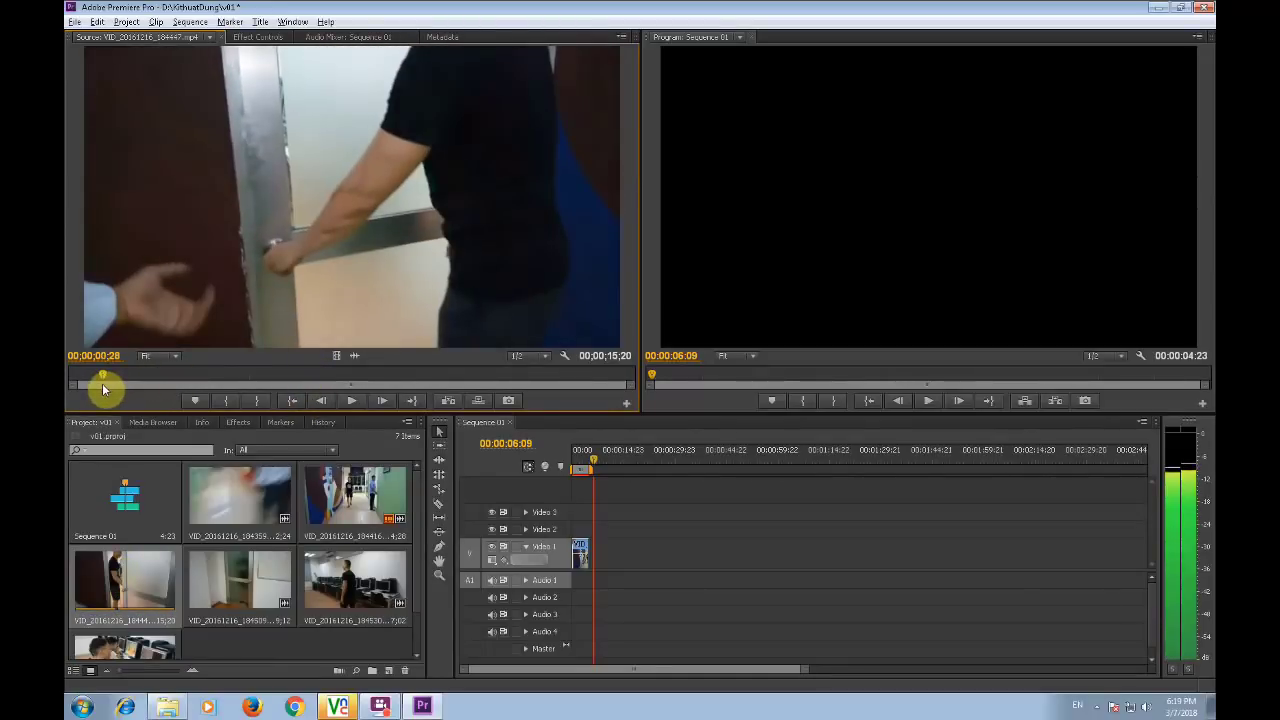
{"action": "left_click_drag", "start_coordinate": [106, 384], "coordinate": [148, 388]}
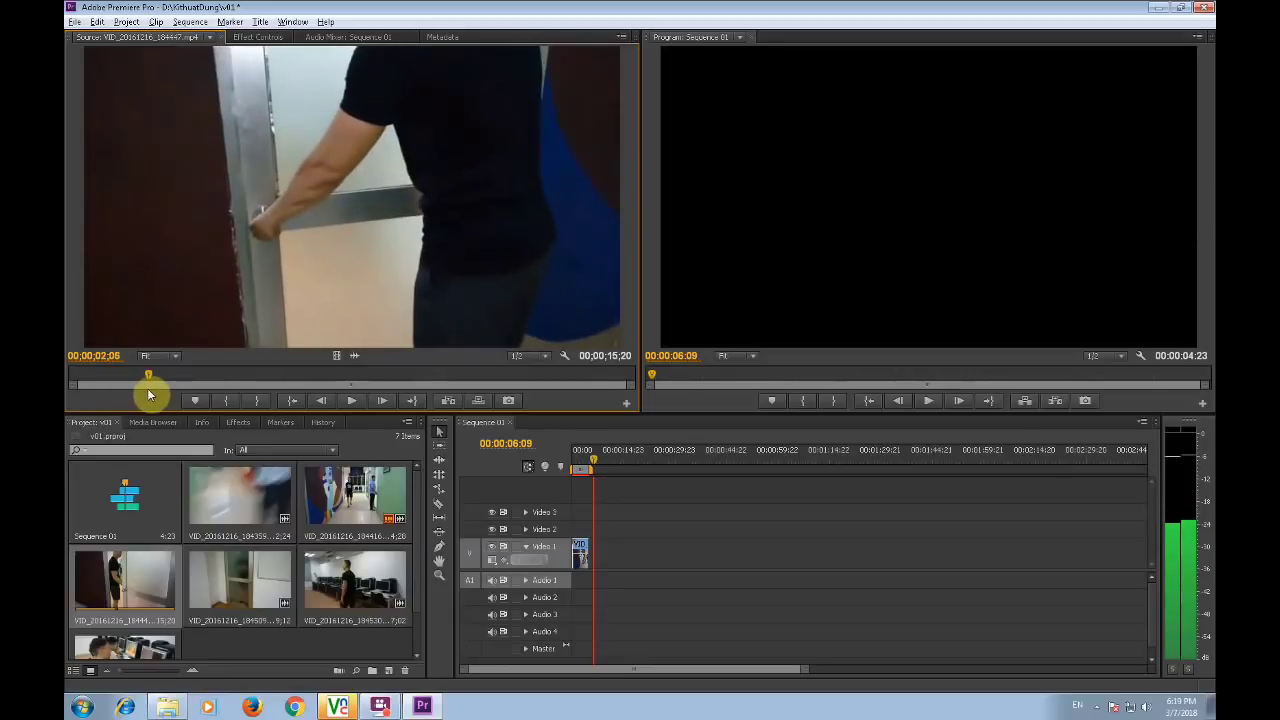
{"action": "left_click", "coordinate": [224, 402]}
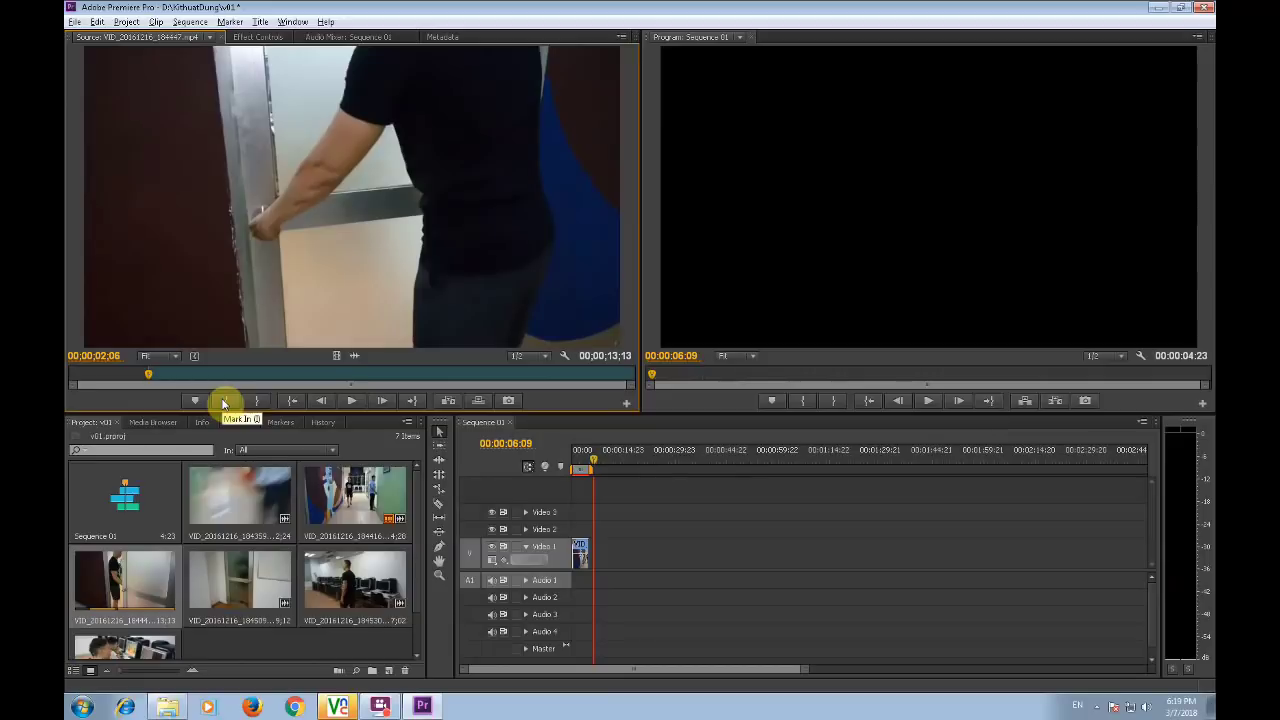
{"action": "left_click_drag", "start_coordinate": [150, 375], "coordinate": [285, 406]}
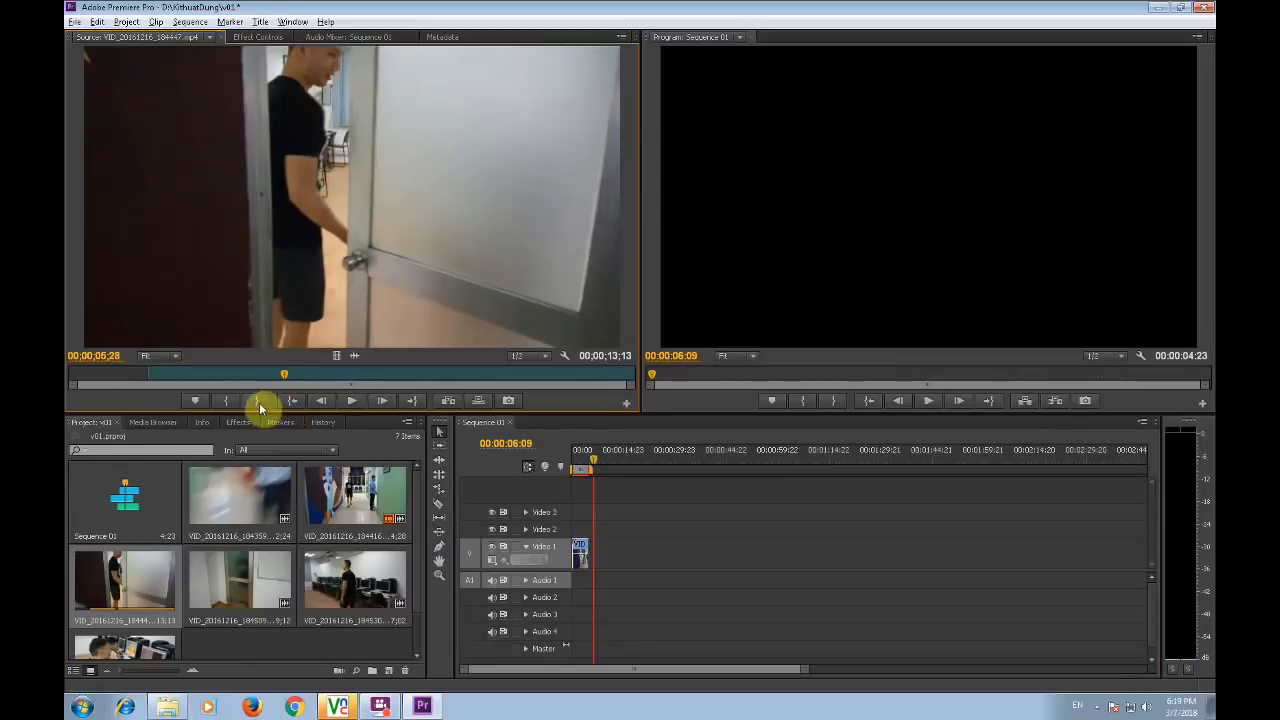
{"action": "left_click_drag", "start_coordinate": [286, 373], "coordinate": [301, 387]}
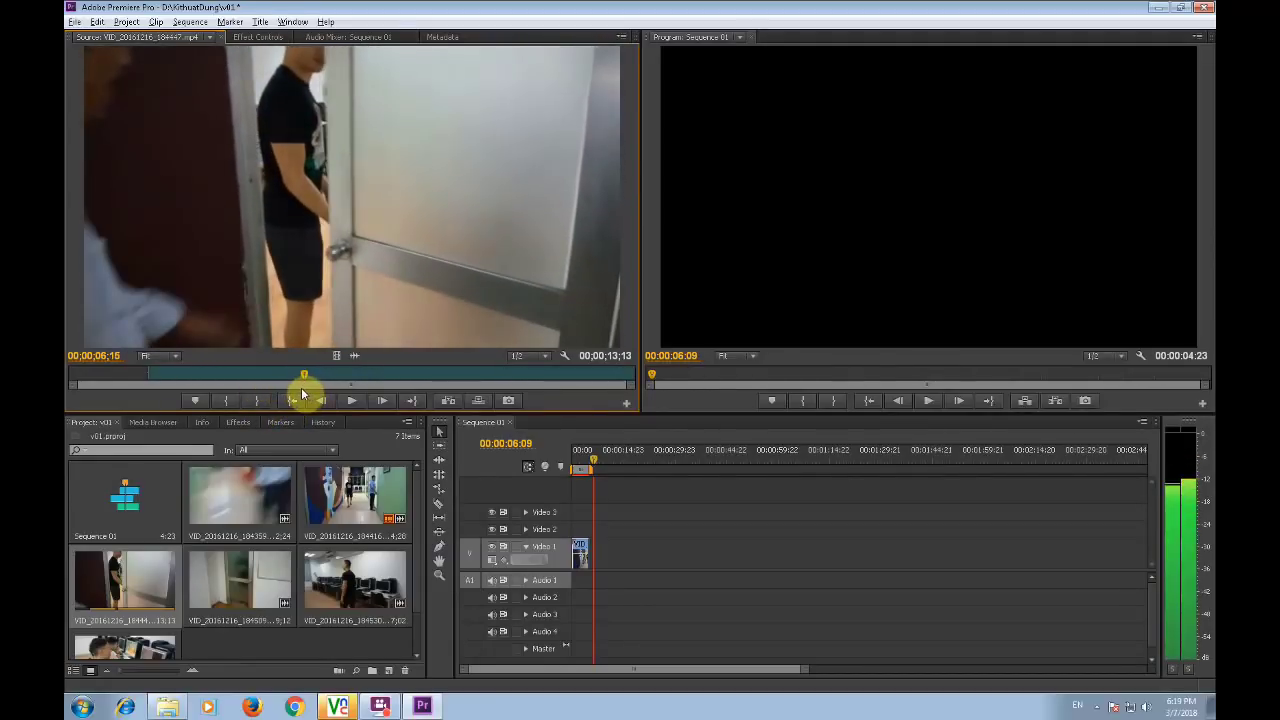
{"action": "left_click_drag", "start_coordinate": [301, 387], "coordinate": [282, 398]}
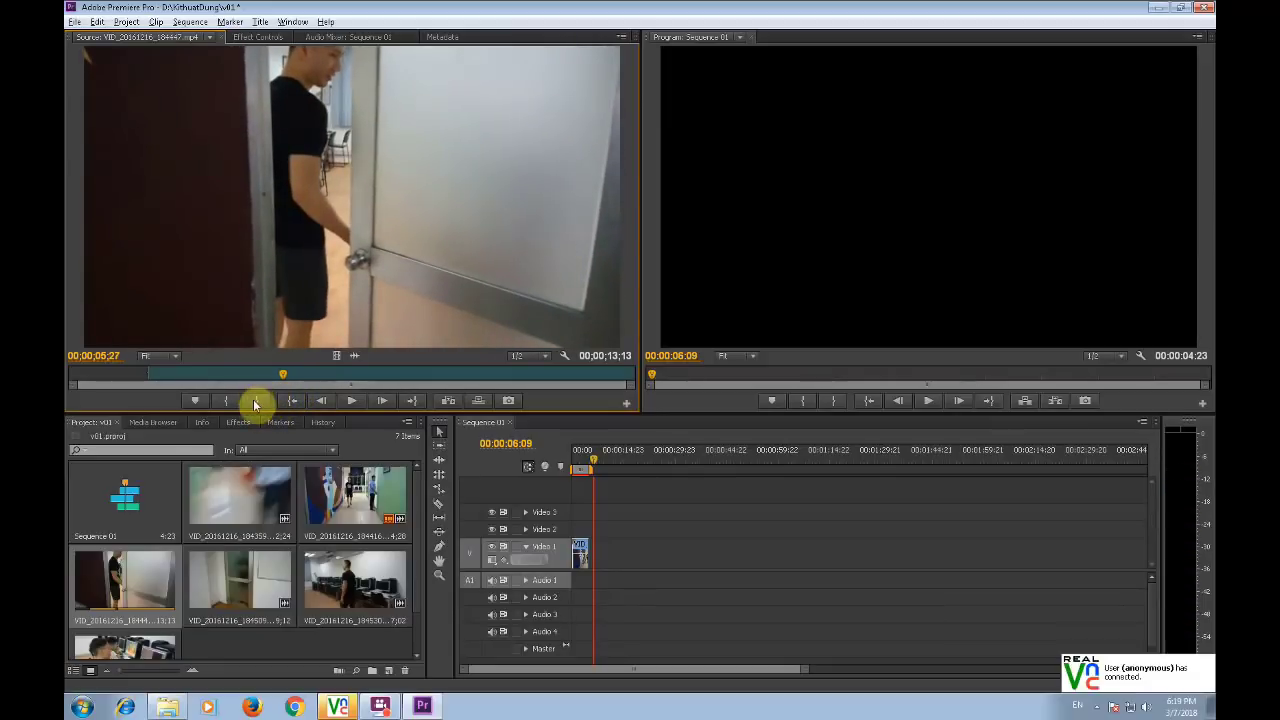
{"action": "left_click", "coordinate": [255, 400]}
{"action": "left_click_drag", "start_coordinate": [336, 355], "coordinate": [607, 558]}
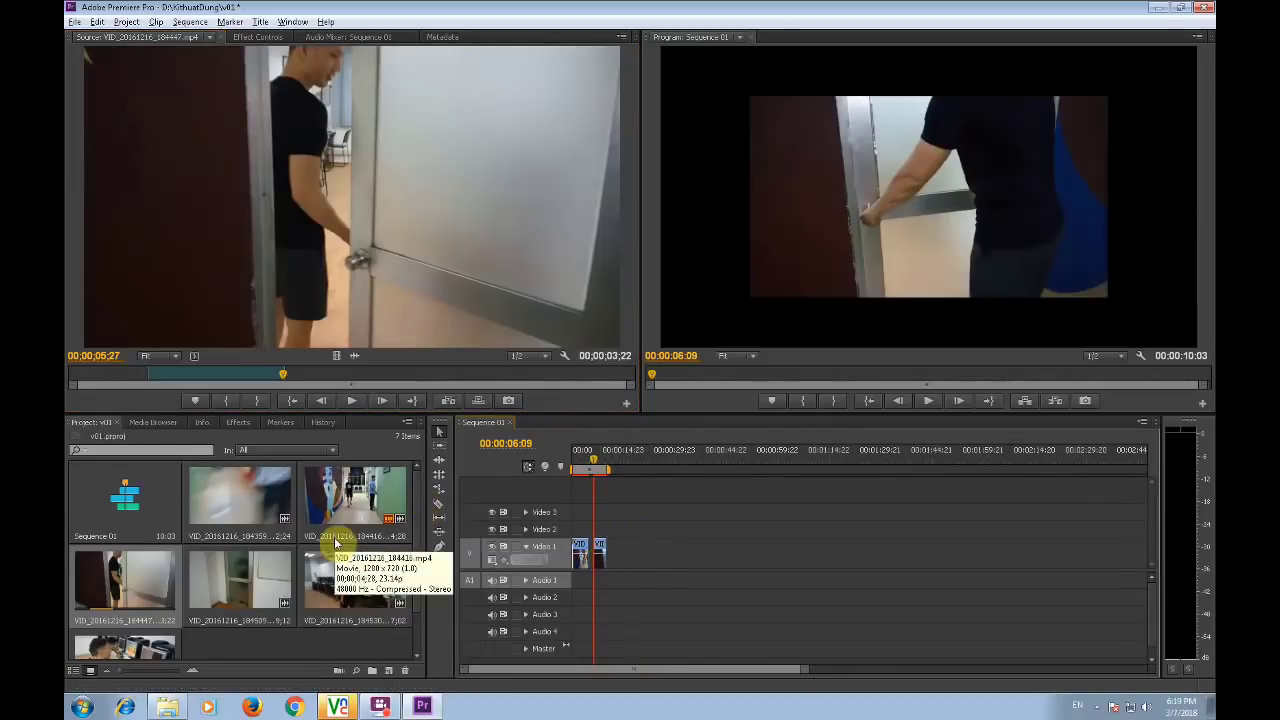
Mark VID_20161216_184509 from 00;00;00;25 and drop its 06;03 video section on Video 2.
{"action": "double_click", "coordinate": [226, 580]}
{"action": "left_click_drag", "start_coordinate": [257, 372], "coordinate": [143, 390]}
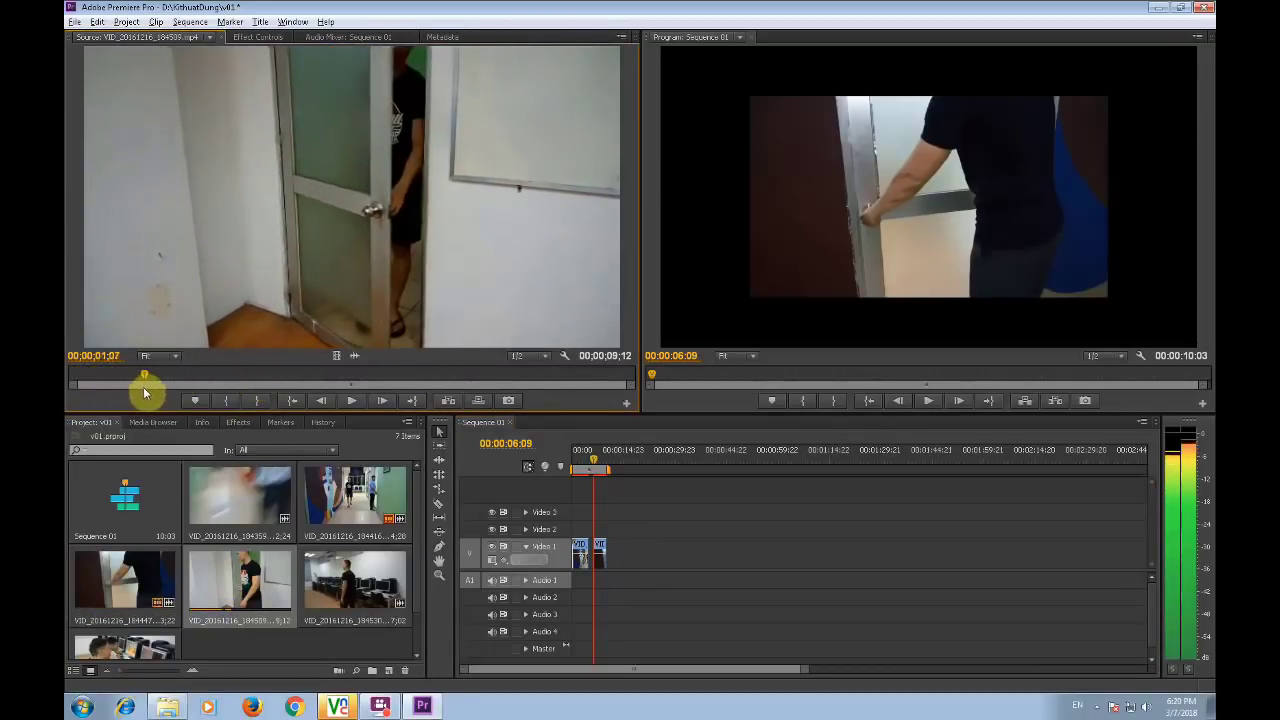
{"action": "mouse_move", "coordinate": [143, 390]}
{"action": "left_mouse_down"}
{"action": "mouse_move", "coordinate": [120, 400]}
{"action": "mouse_move", "coordinate": [177, 378]}
{"action": "mouse_move", "coordinate": [418, 420]}
{"action": "left_mouse_up"}
{"action": "left_click", "coordinate": [225, 400]}
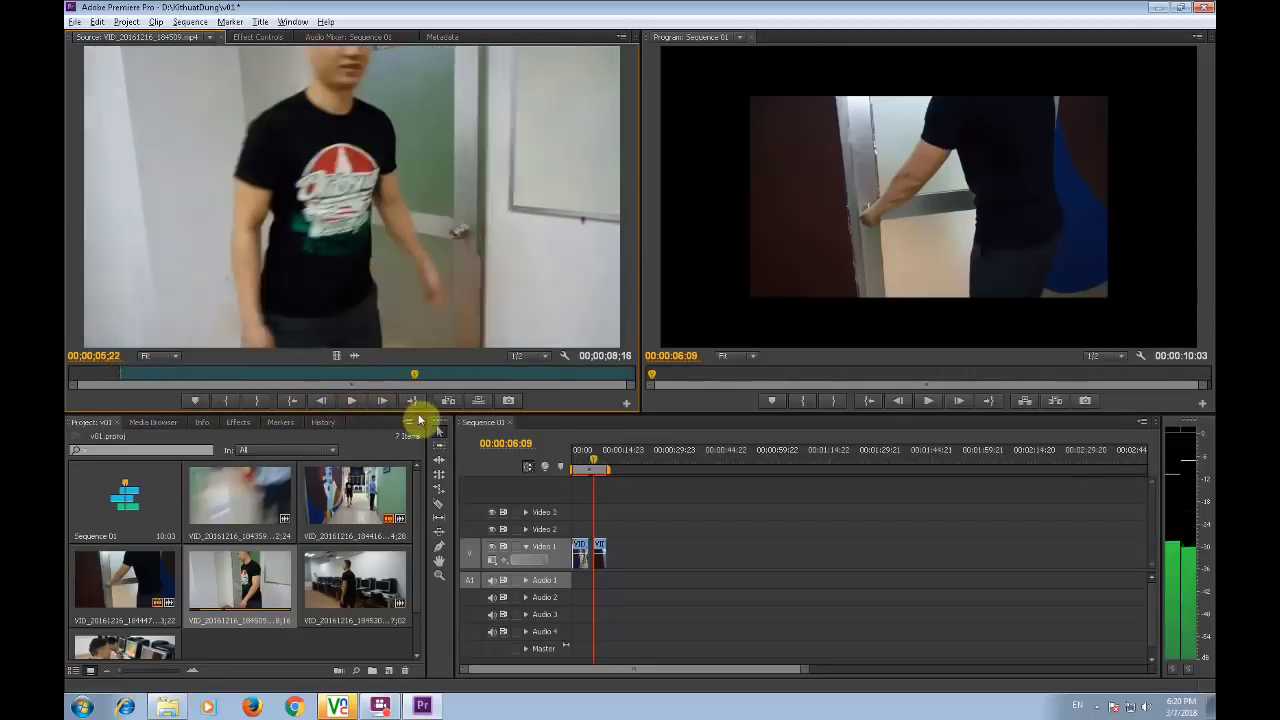
{"action": "left_click_drag", "start_coordinate": [418, 420], "coordinate": [490, 429]}
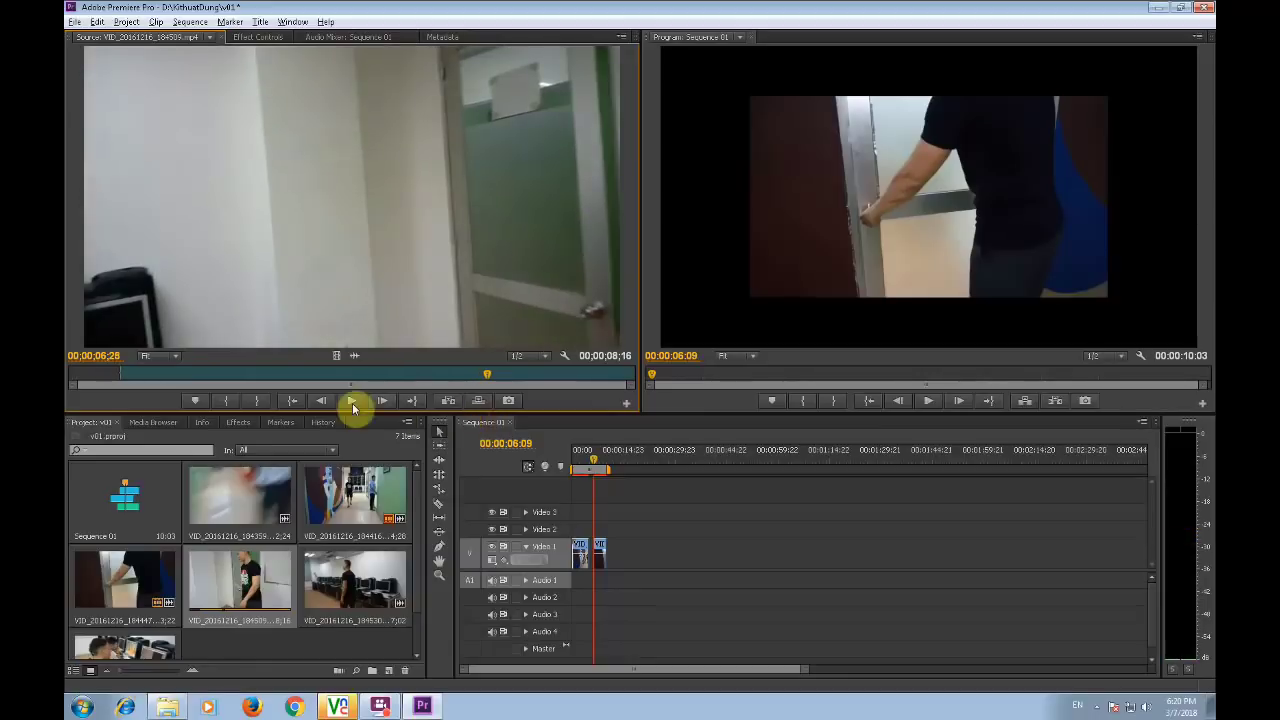
{"action": "left_click", "coordinate": [257, 400]}
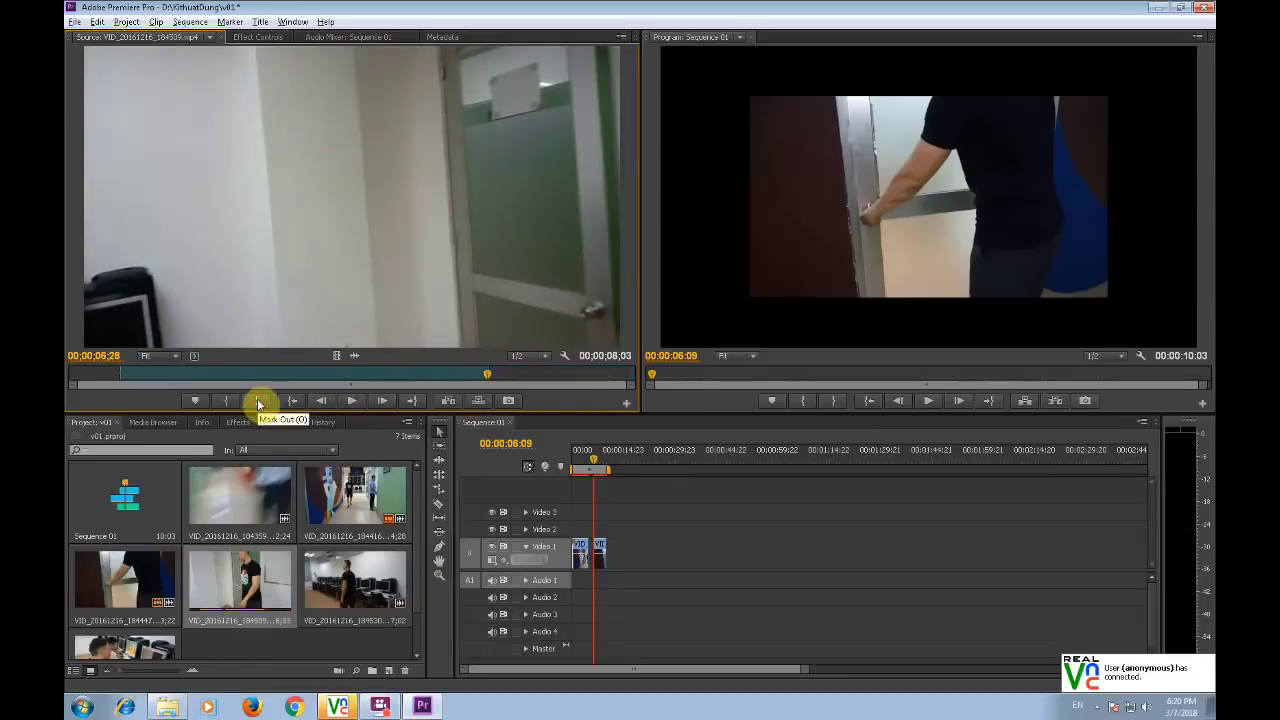
{"action": "mouse_move", "coordinate": [336, 355]}
{"action": "left_mouse_down"}
{"action": "mouse_move", "coordinate": [620, 542]}
{"action": "mouse_move", "coordinate": [612, 530]}
{"action": "left_mouse_up"}
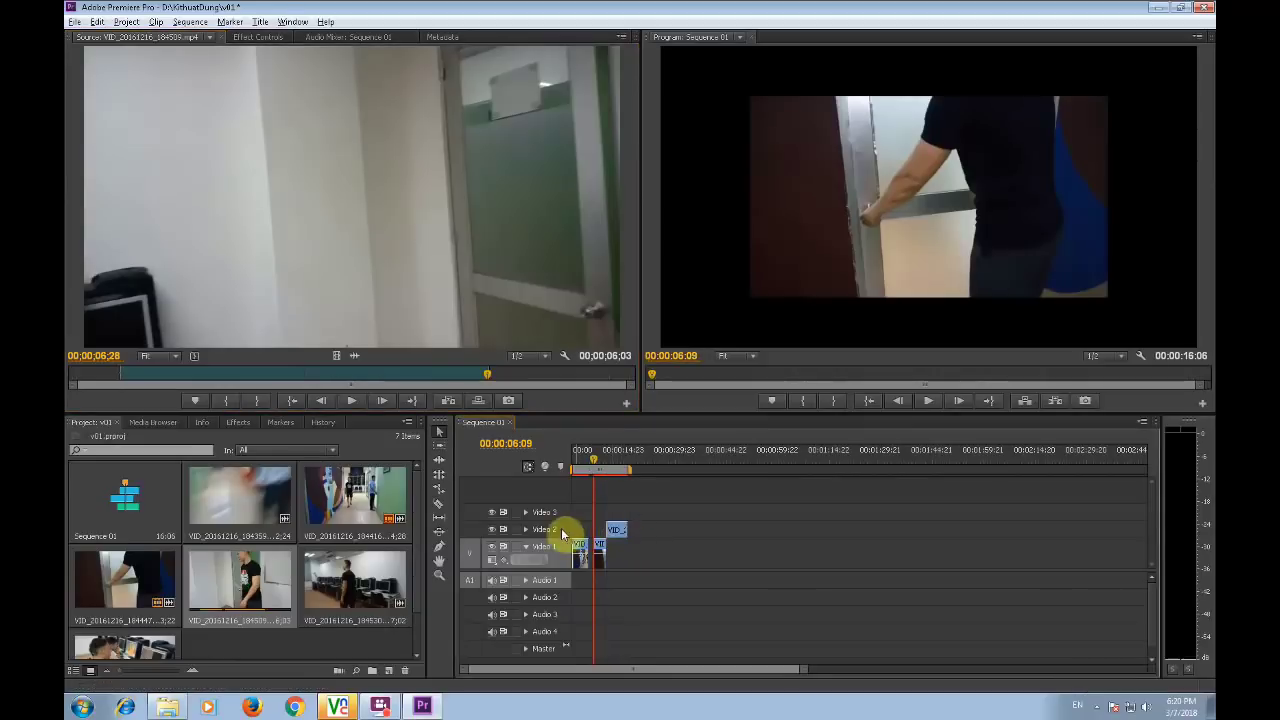
Trim a 06;13 section of VID_20161216_184530 from its first frame and place it on Video 3.
{"action": "double_click", "coordinate": [337, 580]}
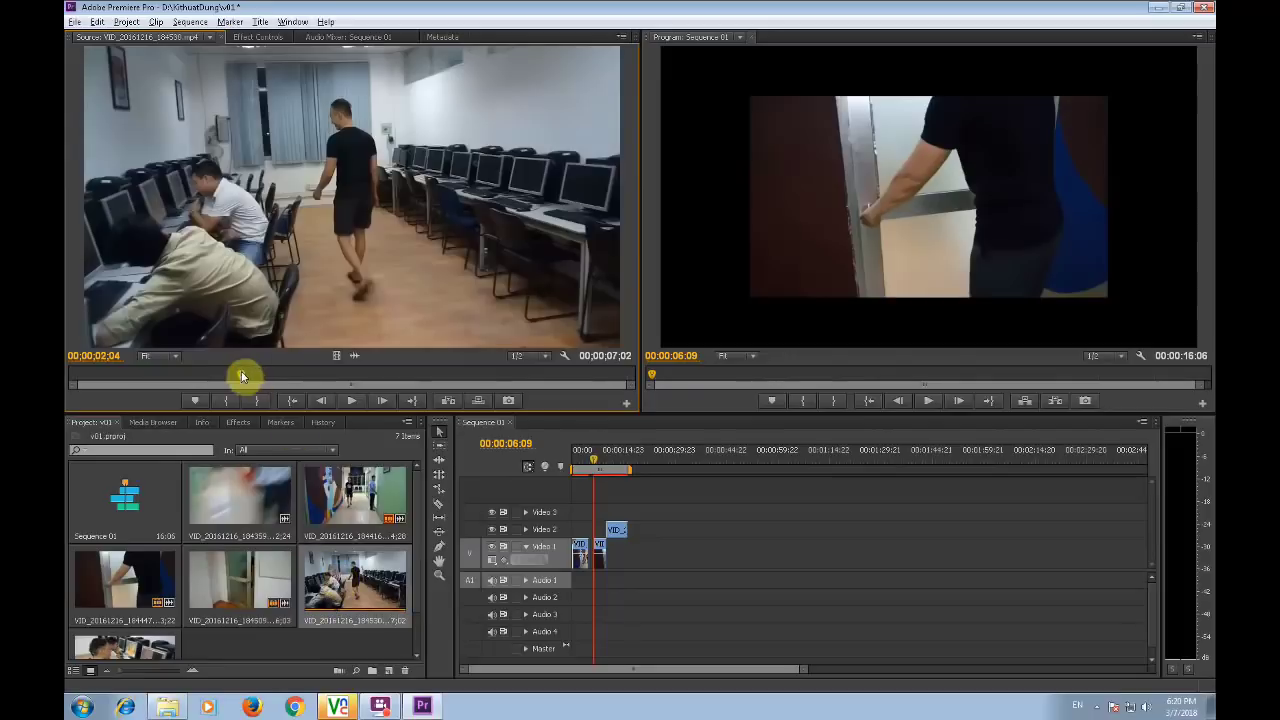
{"action": "left_click_drag", "start_coordinate": [240, 376], "coordinate": [78, 384]}
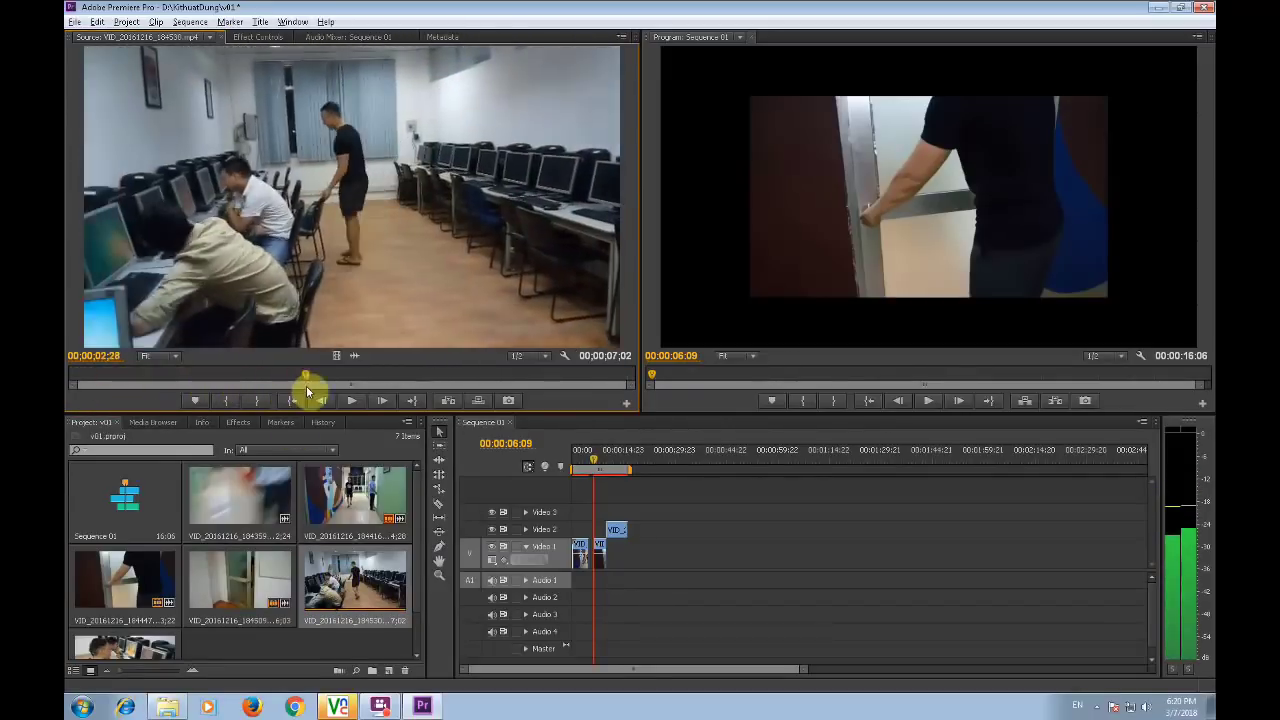
{"action": "left_click_drag", "start_coordinate": [78, 384], "coordinate": [66, 396]}
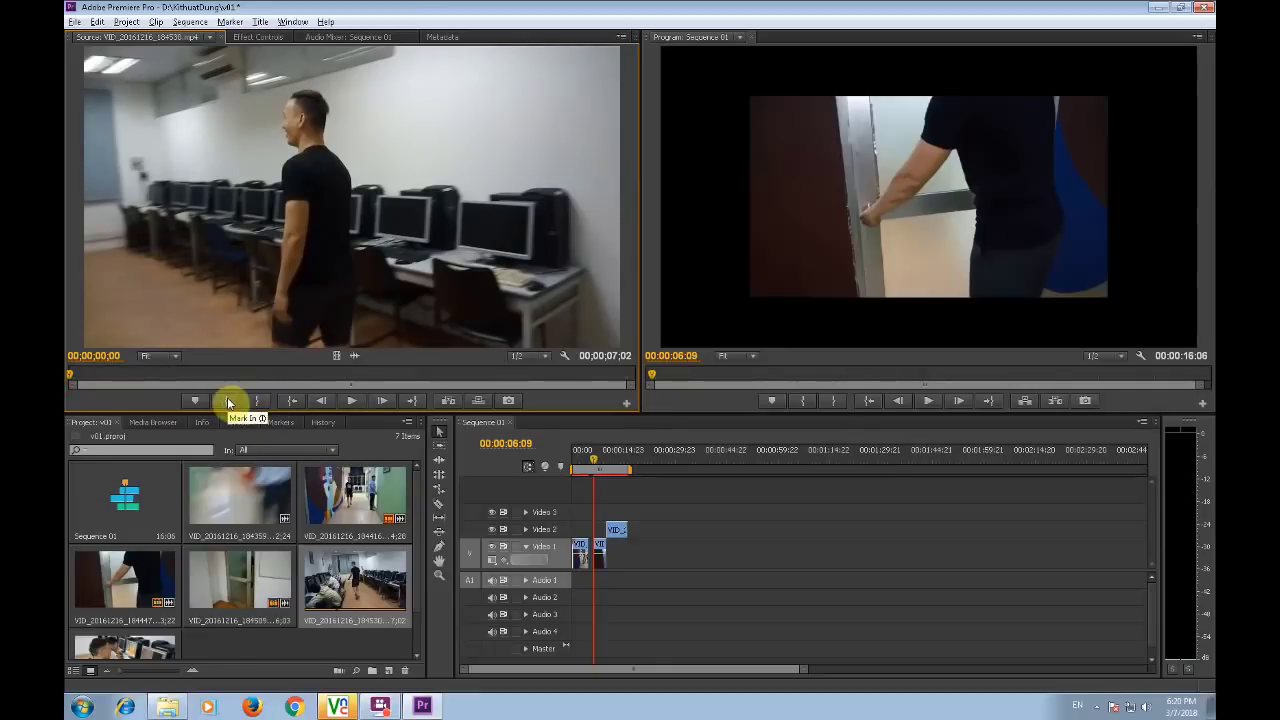
{"action": "left_click", "coordinate": [229, 402]}
{"action": "left_click_drag", "start_coordinate": [69, 379], "coordinate": [581, 400]}
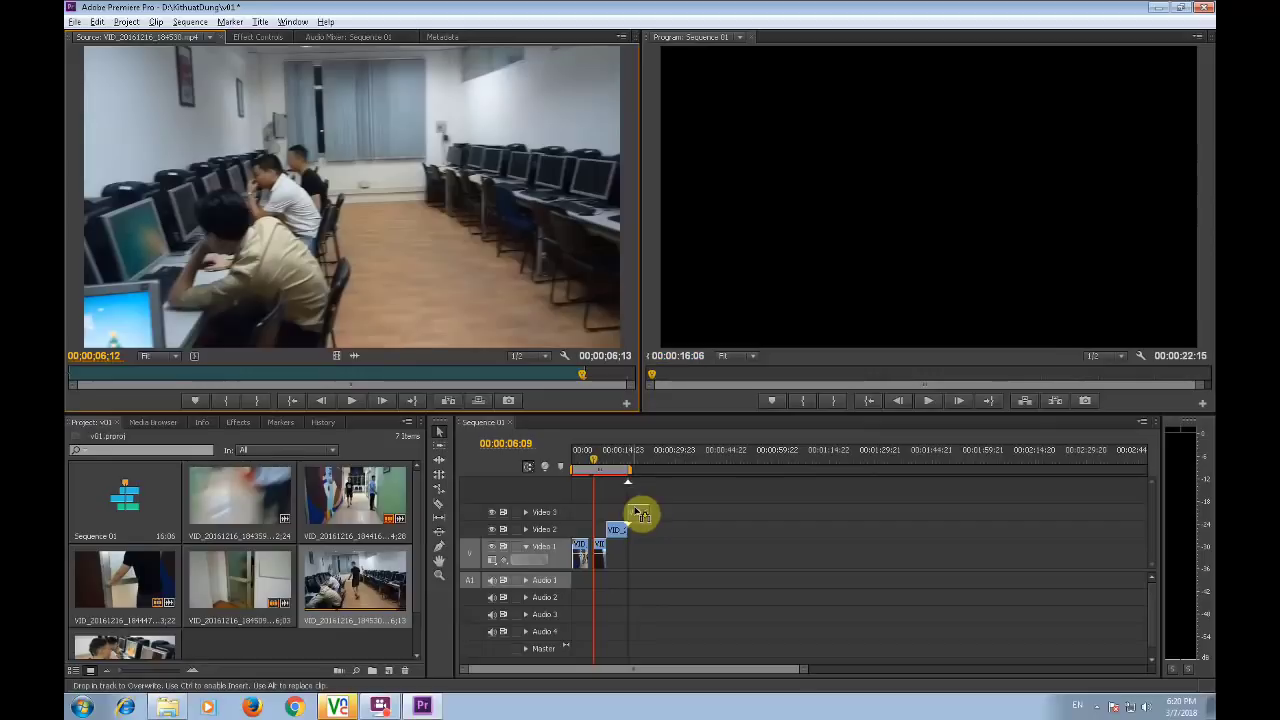
{"action": "left_click_drag", "start_coordinate": [335, 355], "coordinate": [638, 512]}
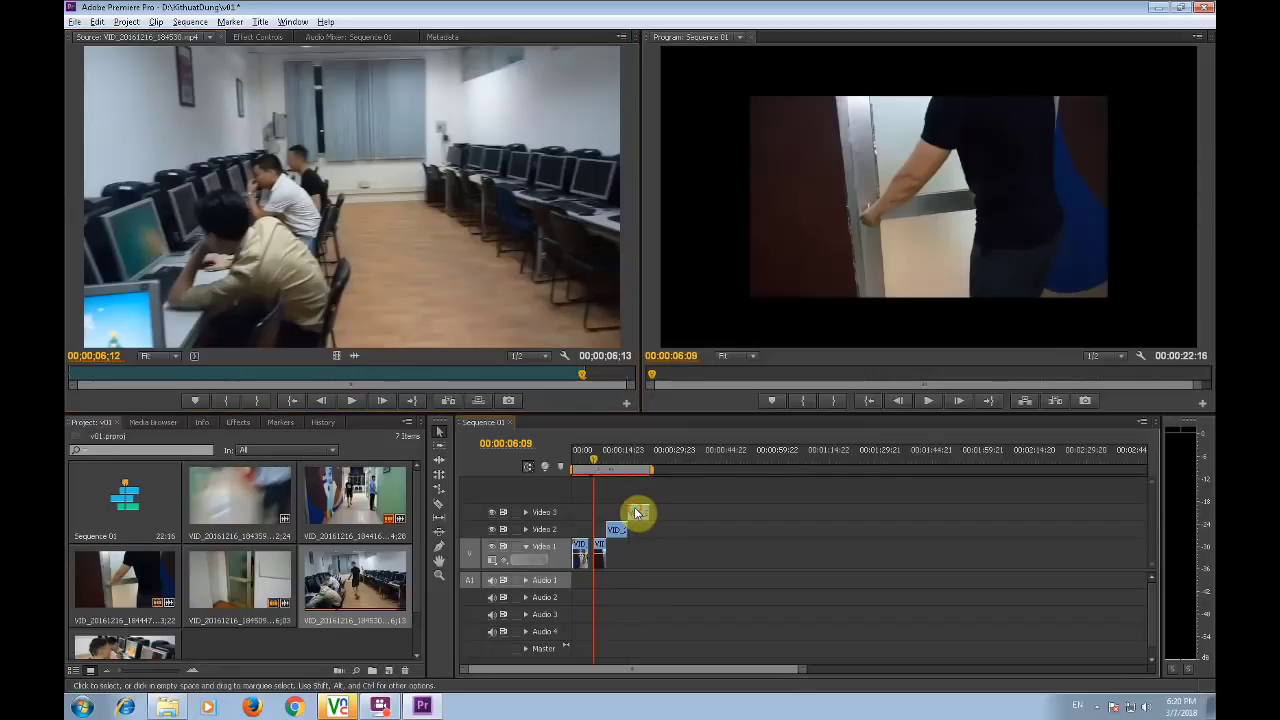
Trim VID_20161216_184557 from its first frame to 6;29 and add it after the previous Video 3 clip.
{"action": "double_click", "coordinate": [137, 648]}
{"action": "left_click_drag", "start_coordinate": [411, 382], "coordinate": [85, 385]}
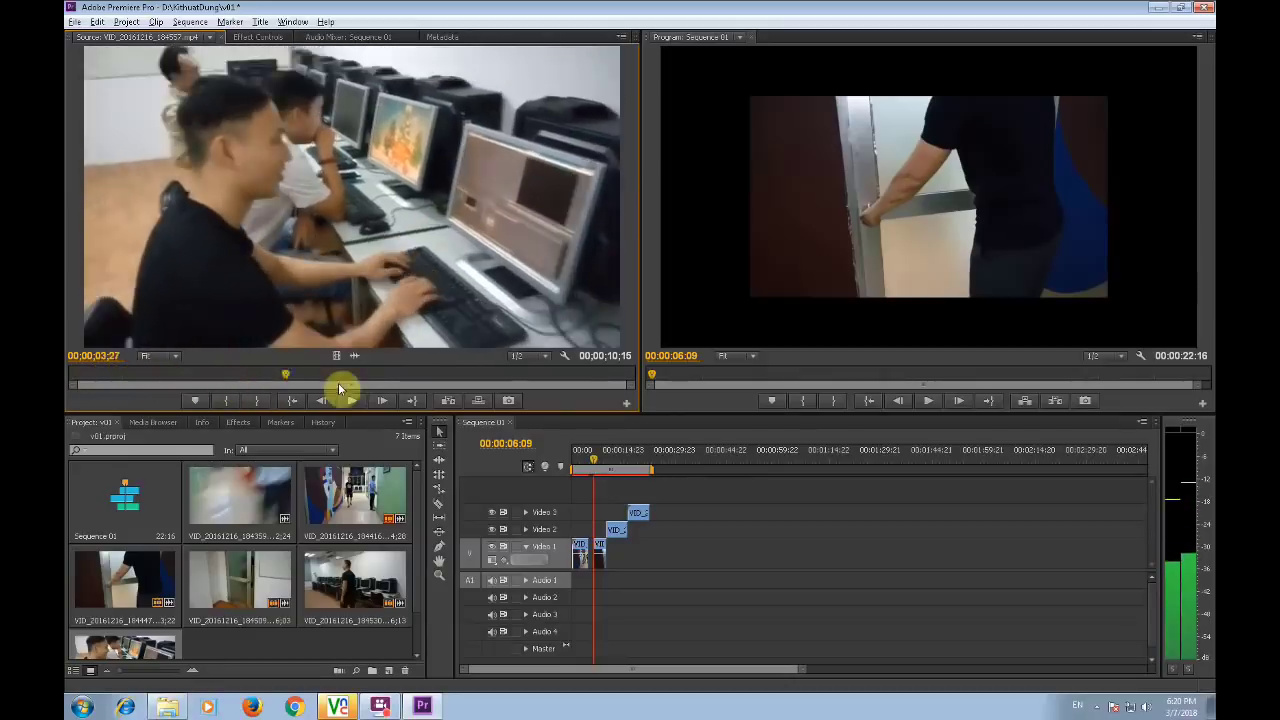
{"action": "left_click", "coordinate": [226, 400]}
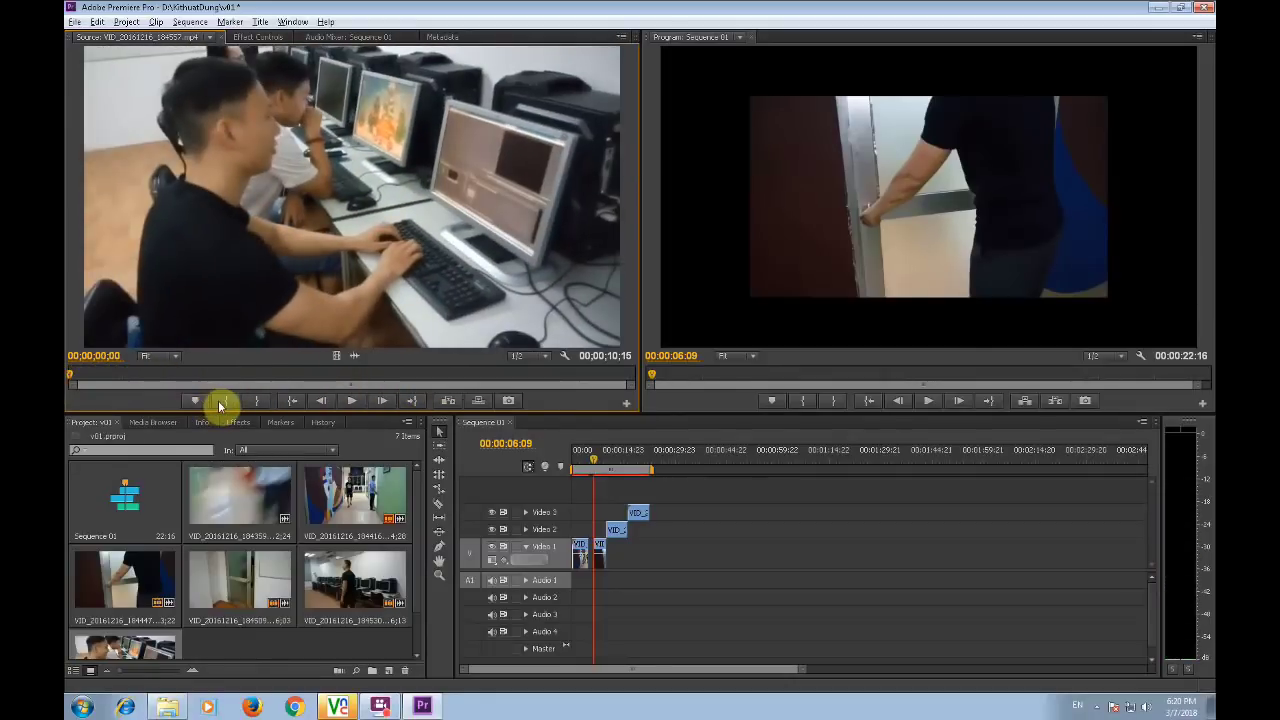
{"action": "left_click_drag", "start_coordinate": [71, 378], "coordinate": [345, 400]}
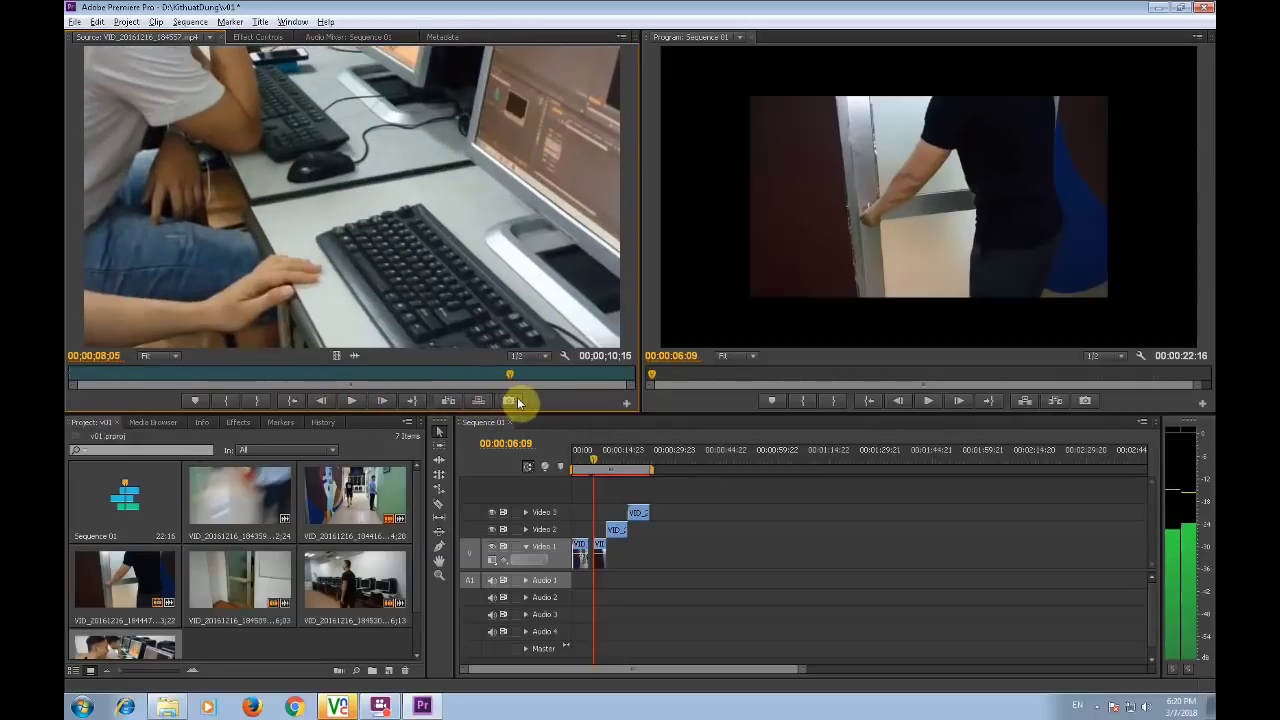
{"action": "left_click", "coordinate": [259, 403]}
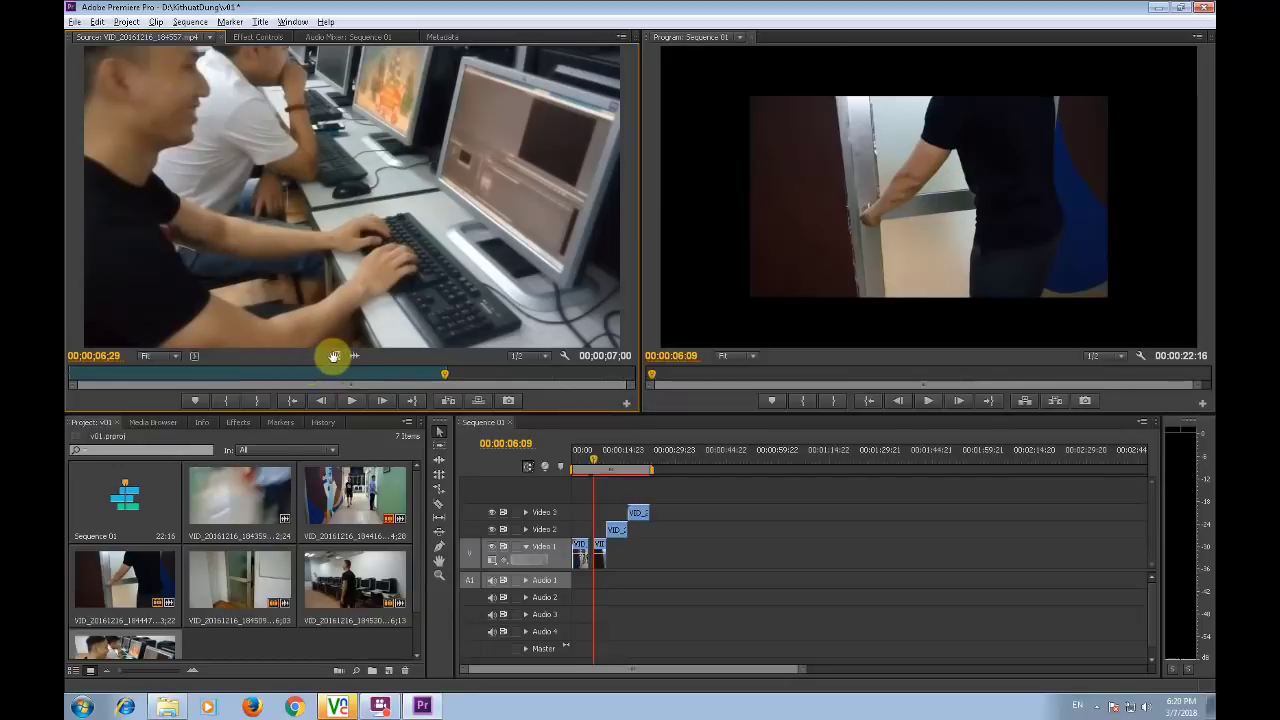
{"action": "left_click_drag", "start_coordinate": [670, 513], "coordinate": [643, 514]}
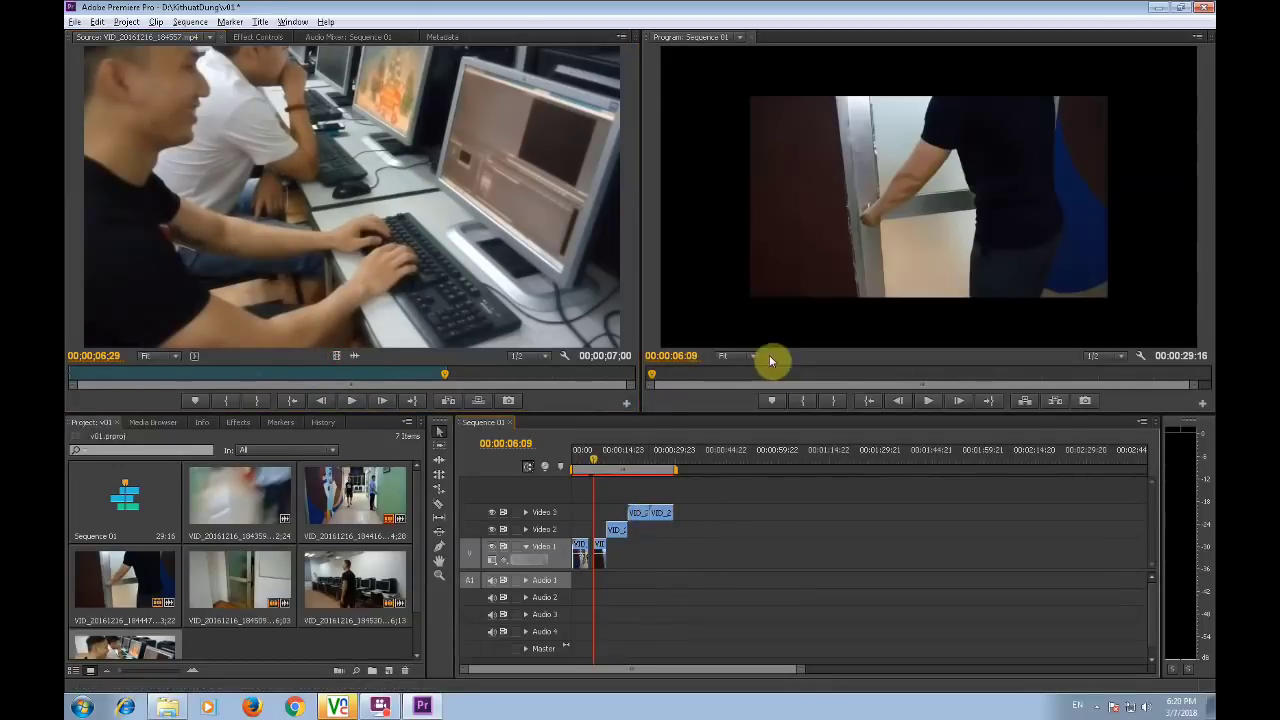
{"action": "mouse_move", "coordinate": [592, 467]}
{"action": "left_mouse_down"}
{"action": "mouse_move", "coordinate": [572, 470]}
{"action": "mouse_move", "coordinate": [585, 467]}
{"action": "left_mouse_up"}
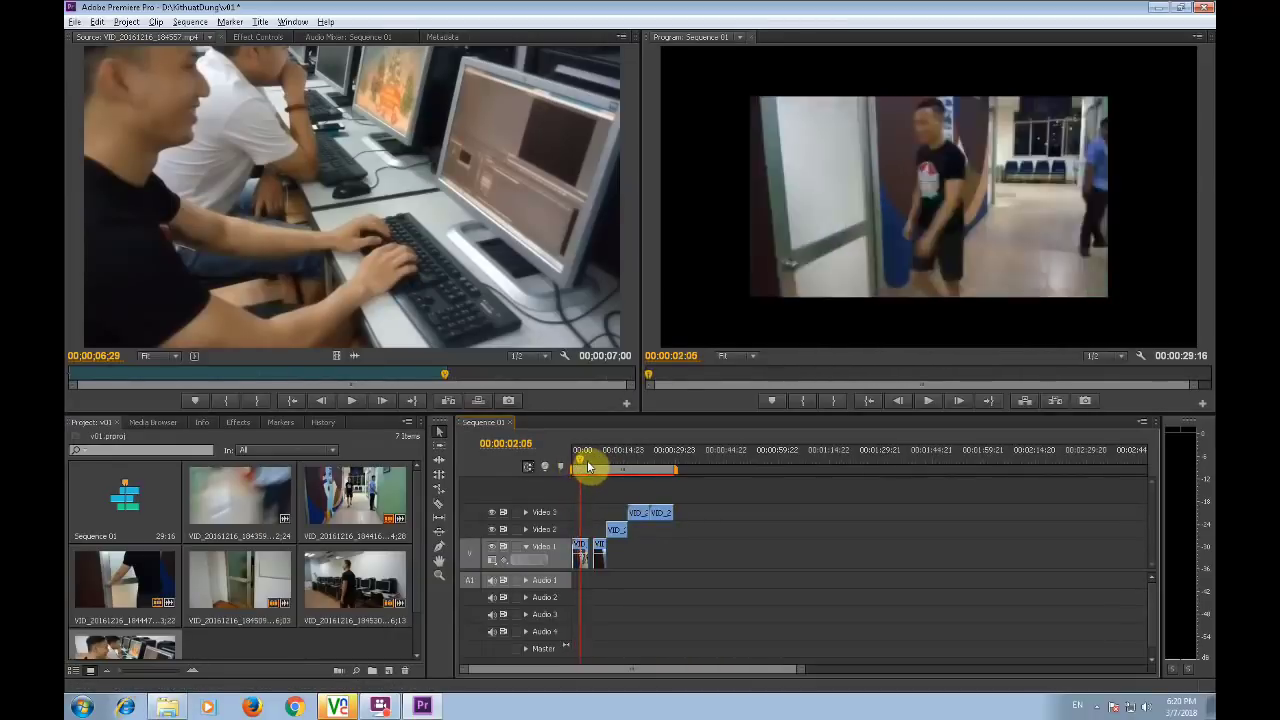
Ripple-delete the Video 1 gap, then undo after accidentally moving the second clip.
{"action": "left_click_drag", "start_coordinate": [760, 680], "coordinate": [686, 680]}
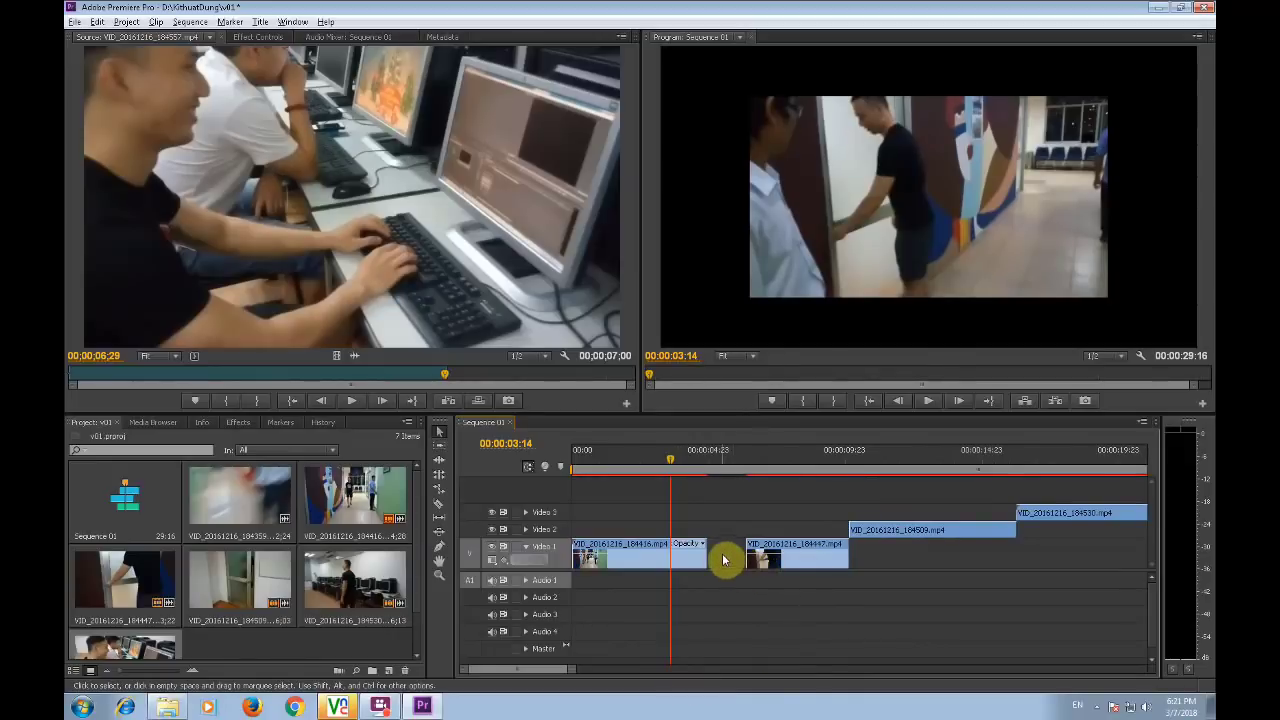
{"action": "right_click", "coordinate": [723, 556]}
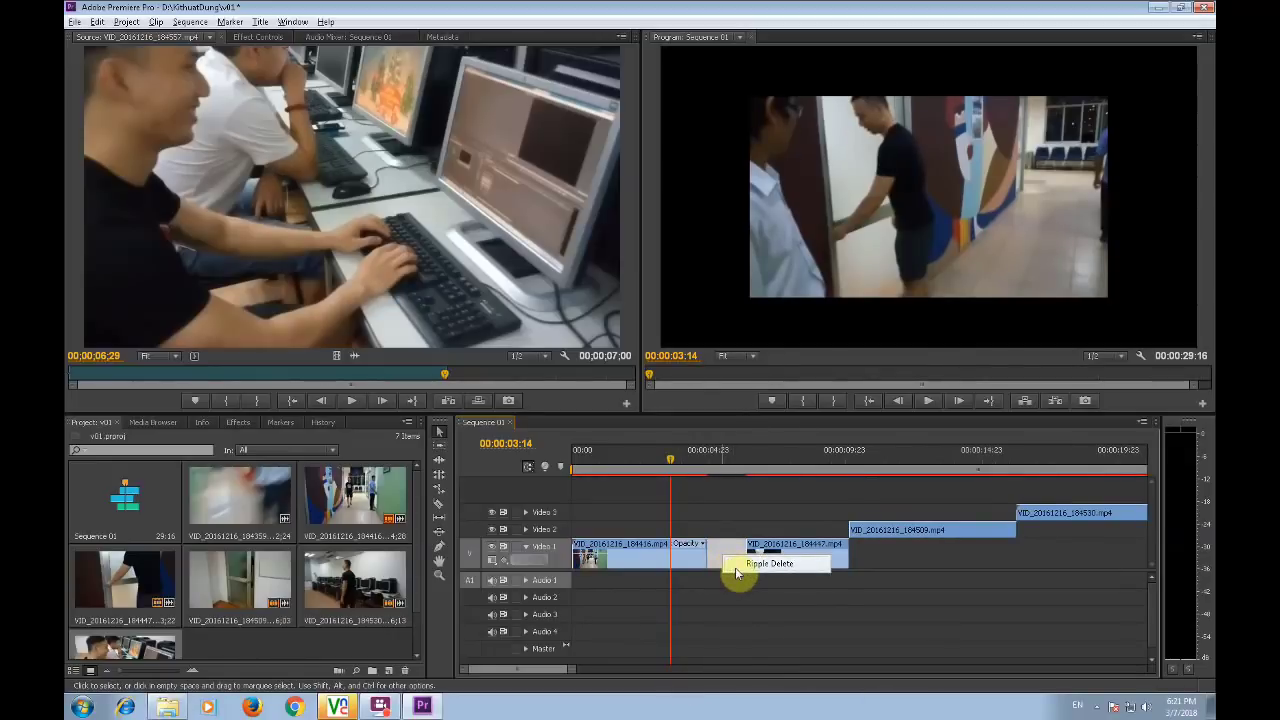
{"action": "left_click", "coordinate": [735, 567]}
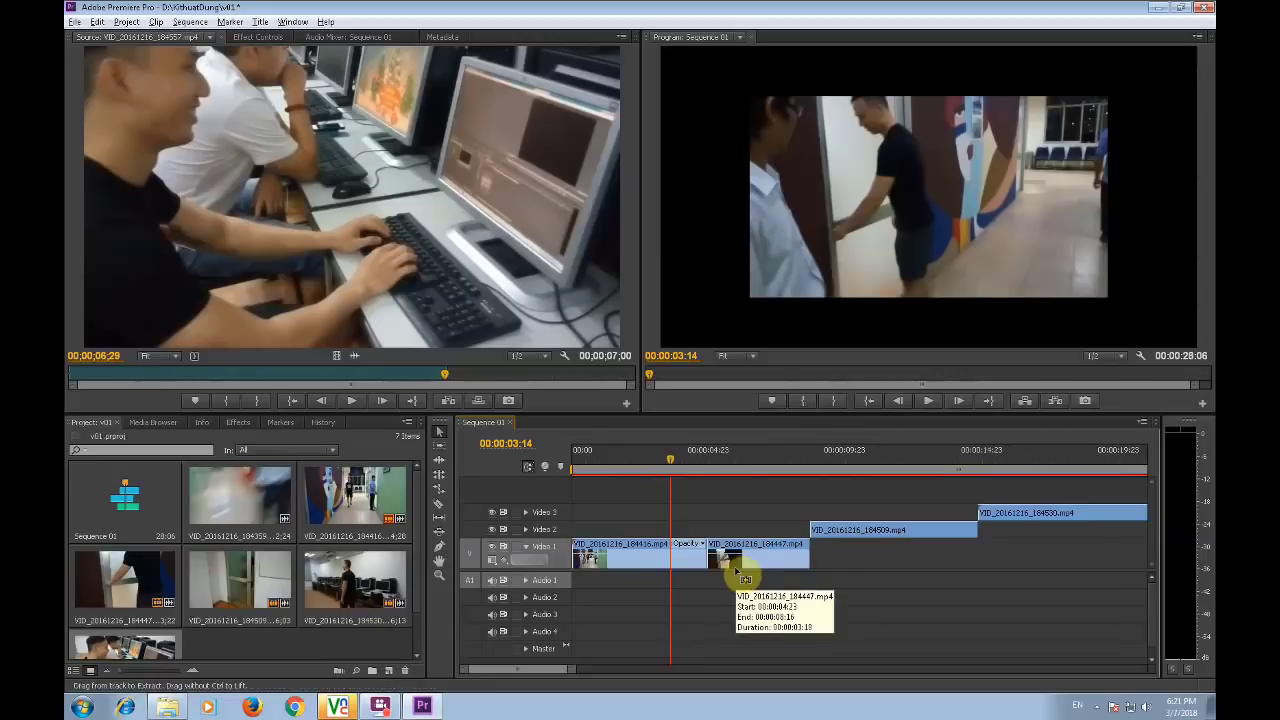
{"action": "left_click_drag", "start_coordinate": [735, 567], "coordinate": [740, 552]}
{"action": "left_click_drag", "start_coordinate": [886, 529], "coordinate": [867, 530]}
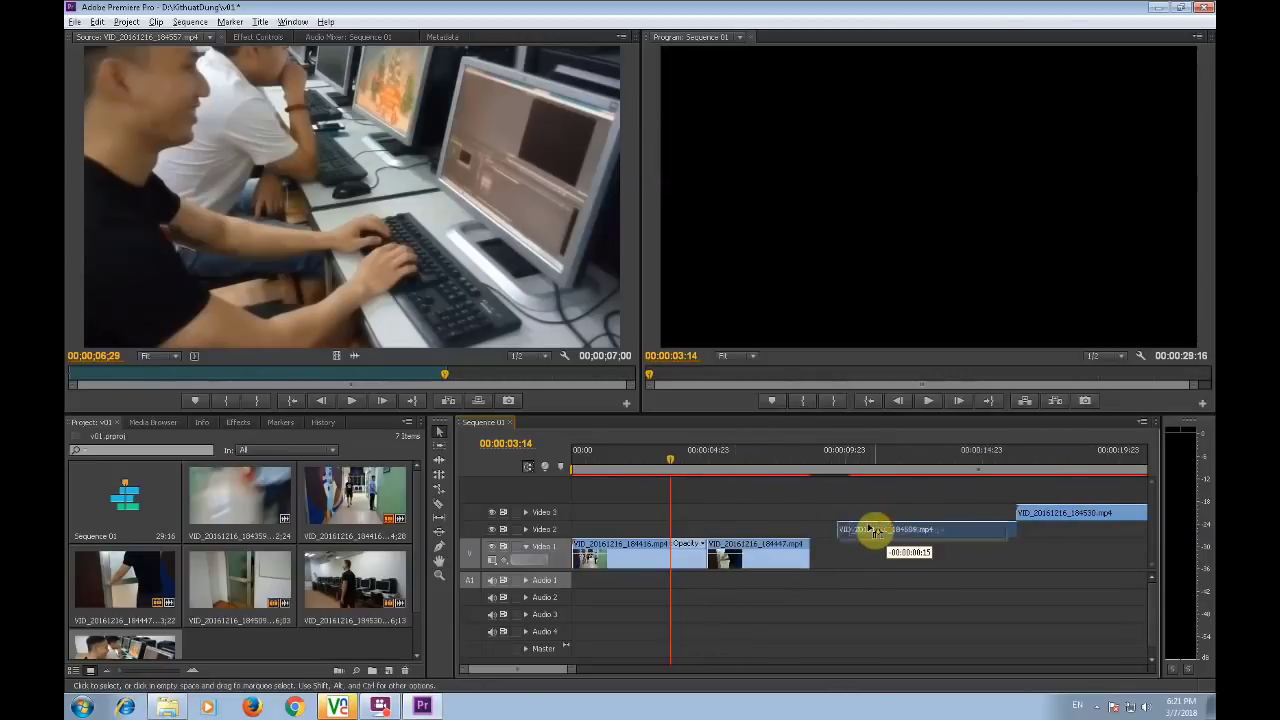
{"action": "key", "text": "ctrl+z"}
{"action": "key", "text": "ctrl+z"}
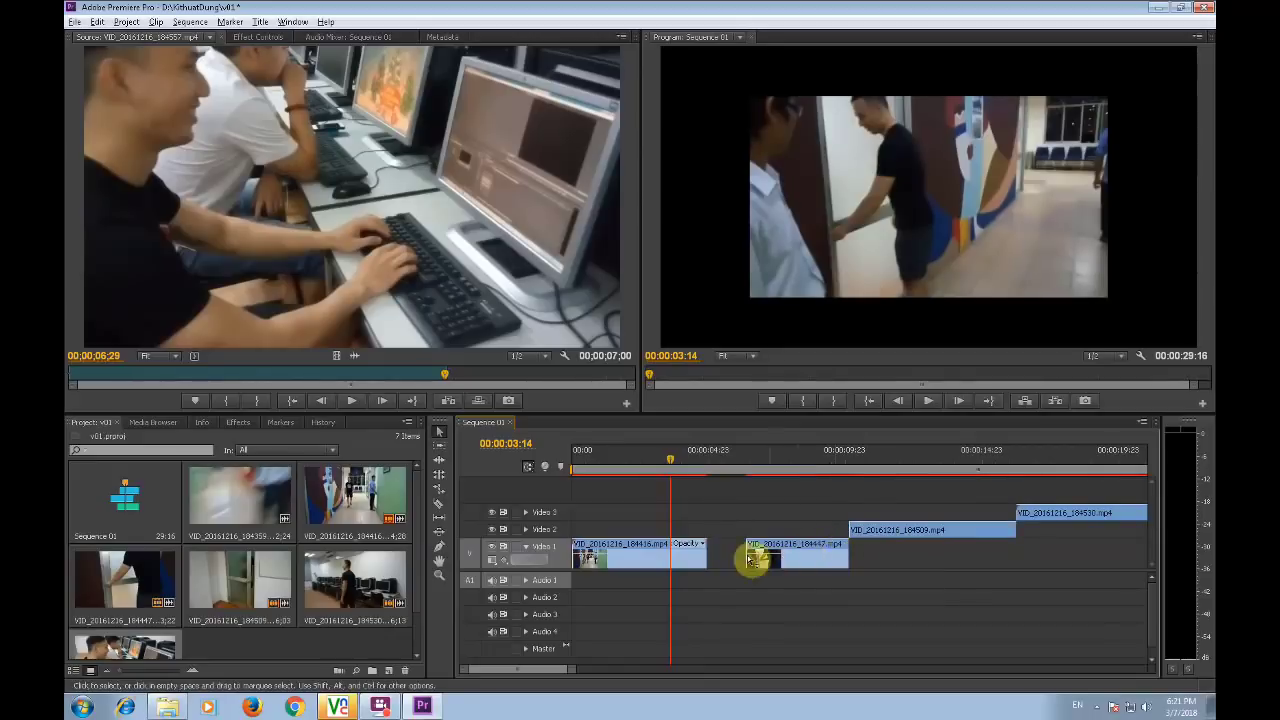
Ripple-delete the Video 1 gap again, shortening the sequence to 00;00;28;06, and scrub through it.
{"action": "right_click", "coordinate": [733, 555]}
{"action": "left_click", "coordinate": [768, 557]}
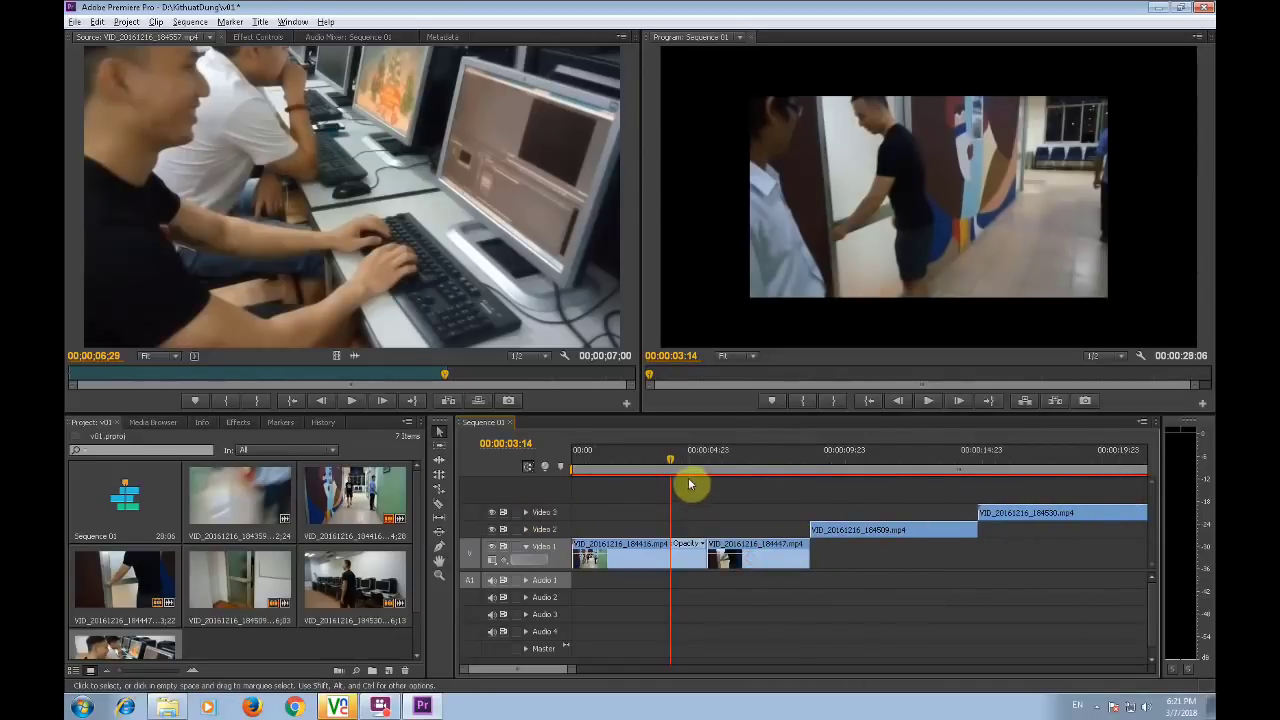
{"action": "left_click_drag", "start_coordinate": [673, 466], "coordinate": [944, 489]}
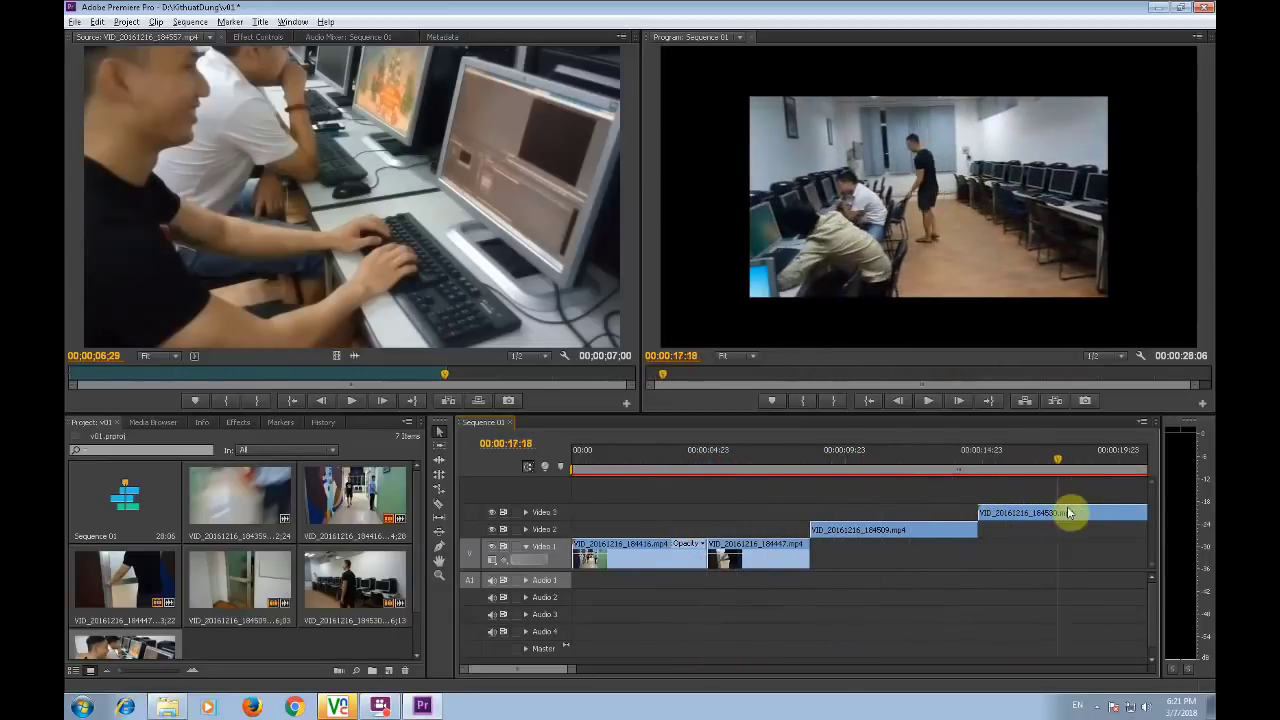
{"action": "left_click_drag", "start_coordinate": [944, 489], "coordinate": [1095, 511]}
{"action": "left_click_drag", "start_coordinate": [574, 672], "coordinate": [660, 668]}
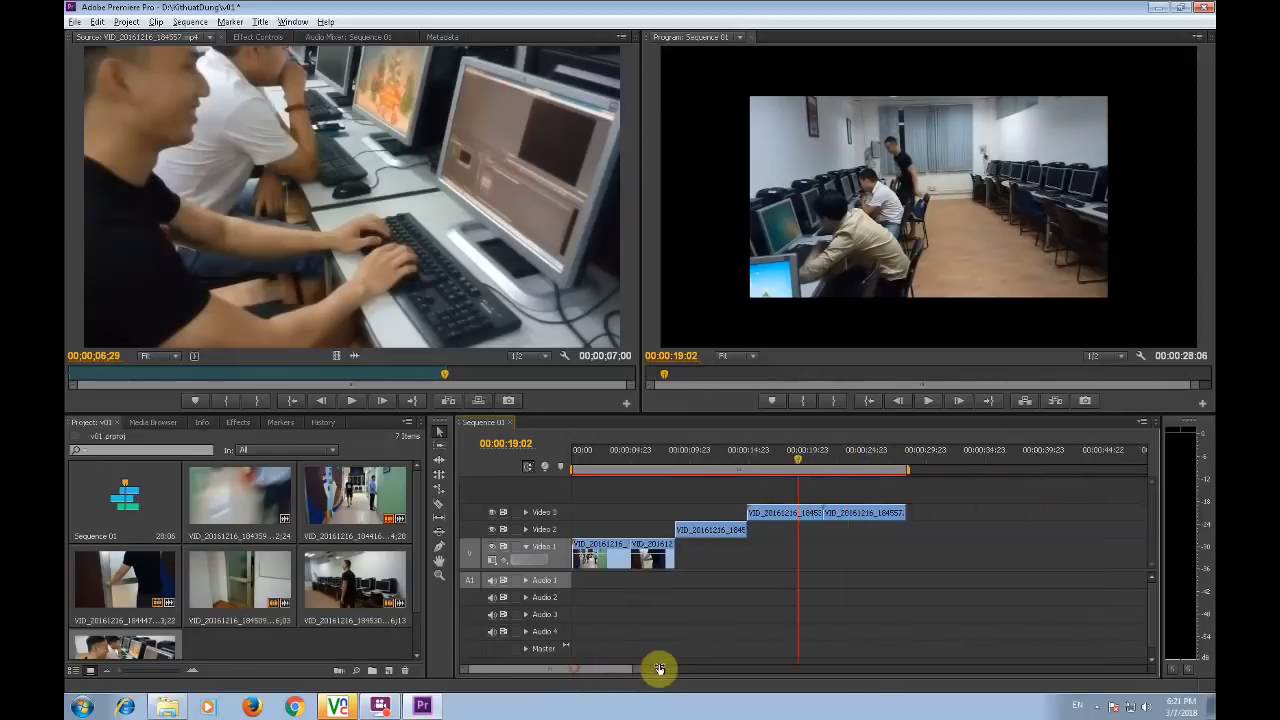
{"action": "left_click_drag", "start_coordinate": [679, 481], "coordinate": [565, 509]}
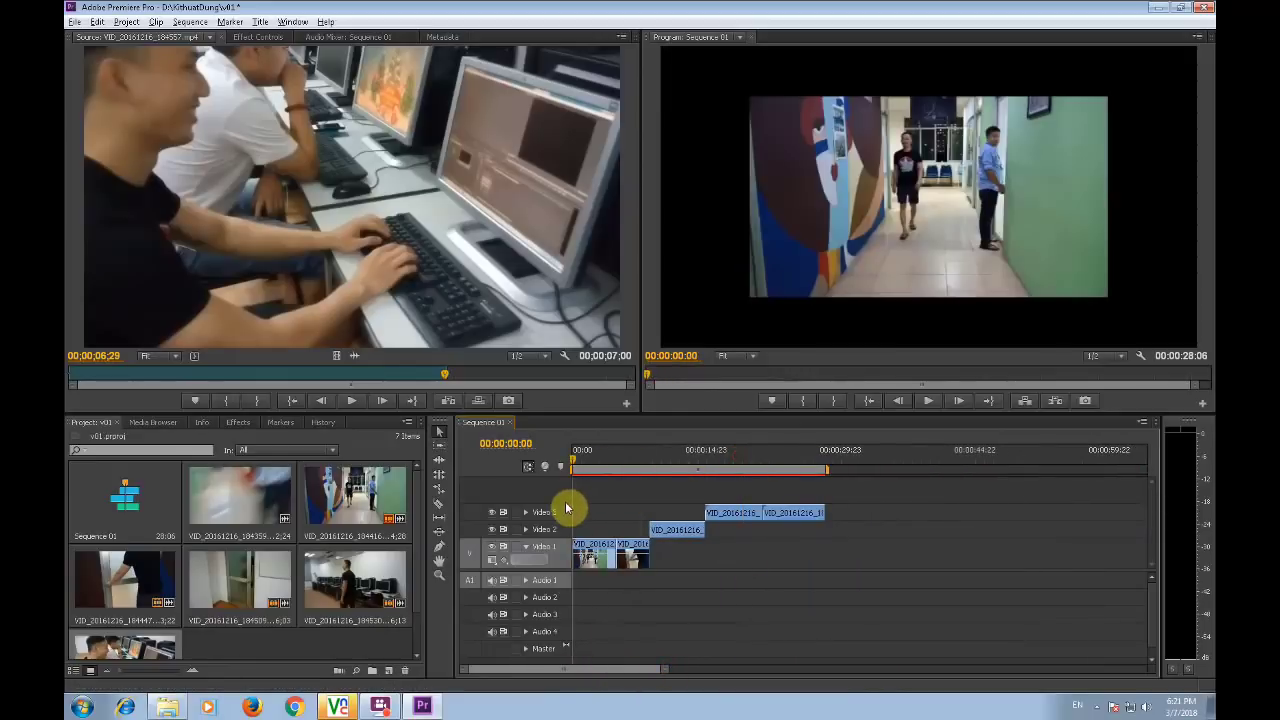
{"action": "key", "text": "space"}
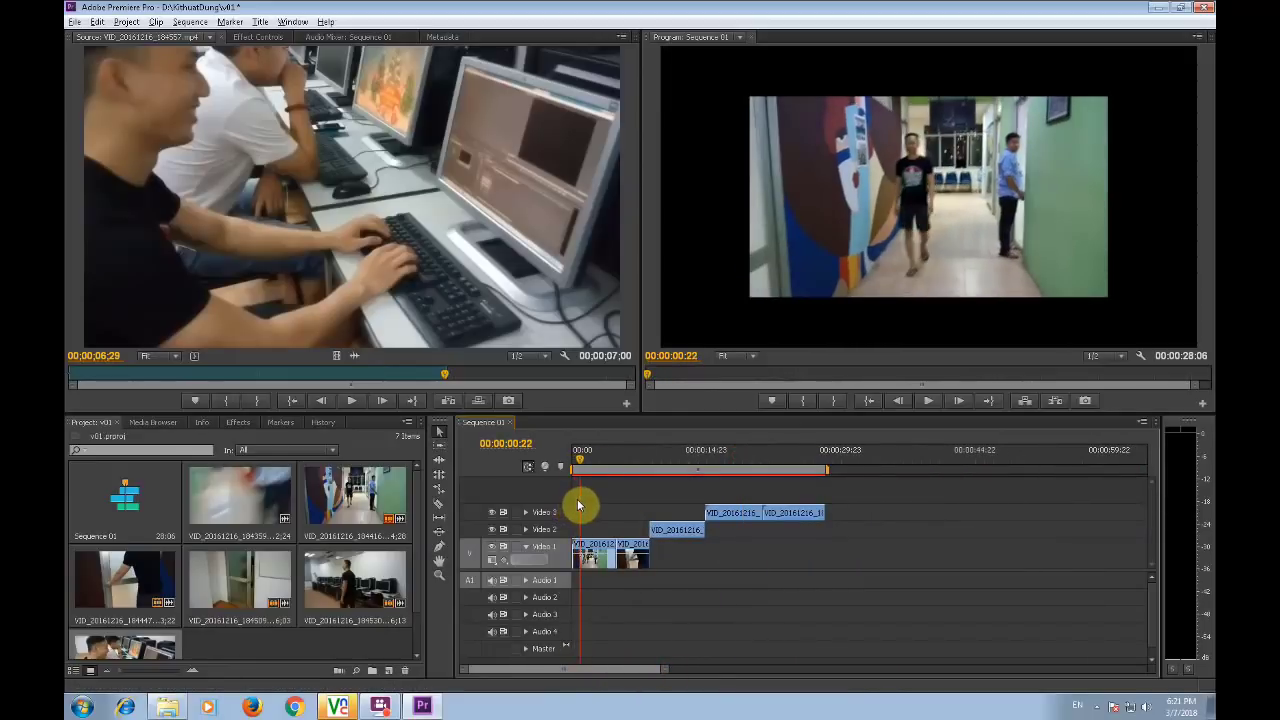
{"action": "left_click_drag", "start_coordinate": [598, 503], "coordinate": [658, 503]}
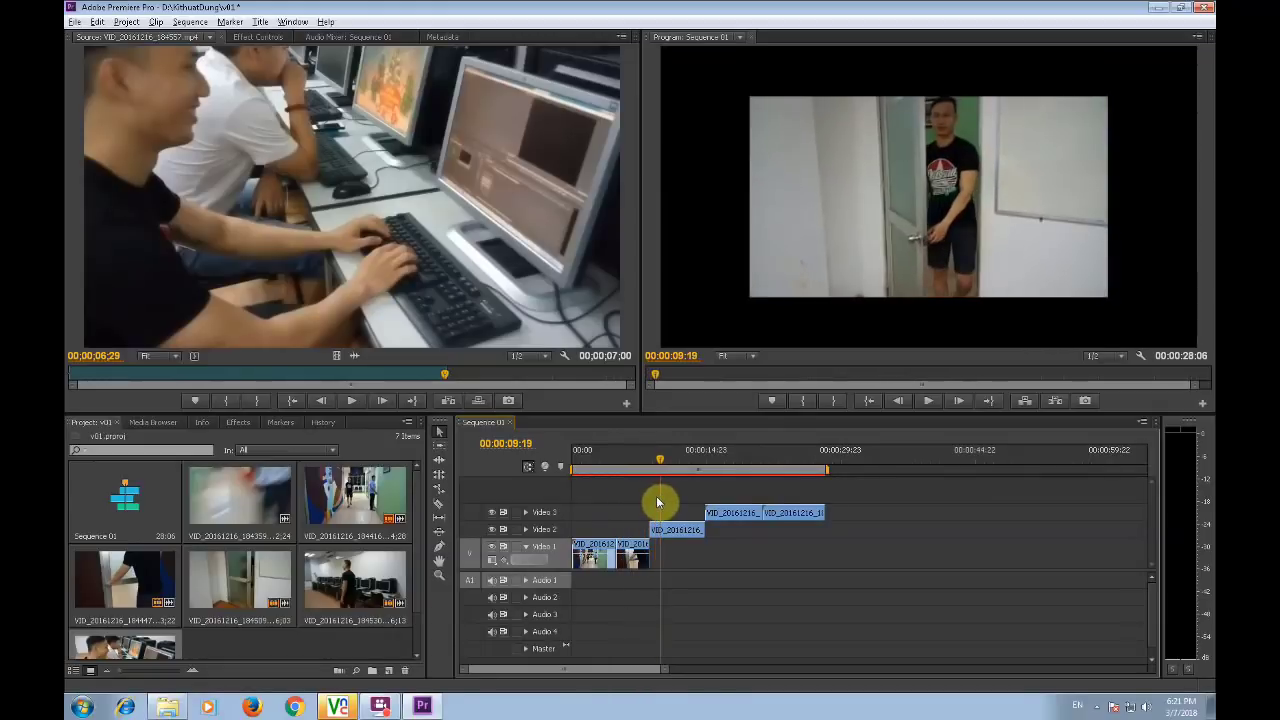
{"action": "left_click_drag", "start_coordinate": [658, 503], "coordinate": [811, 527]}
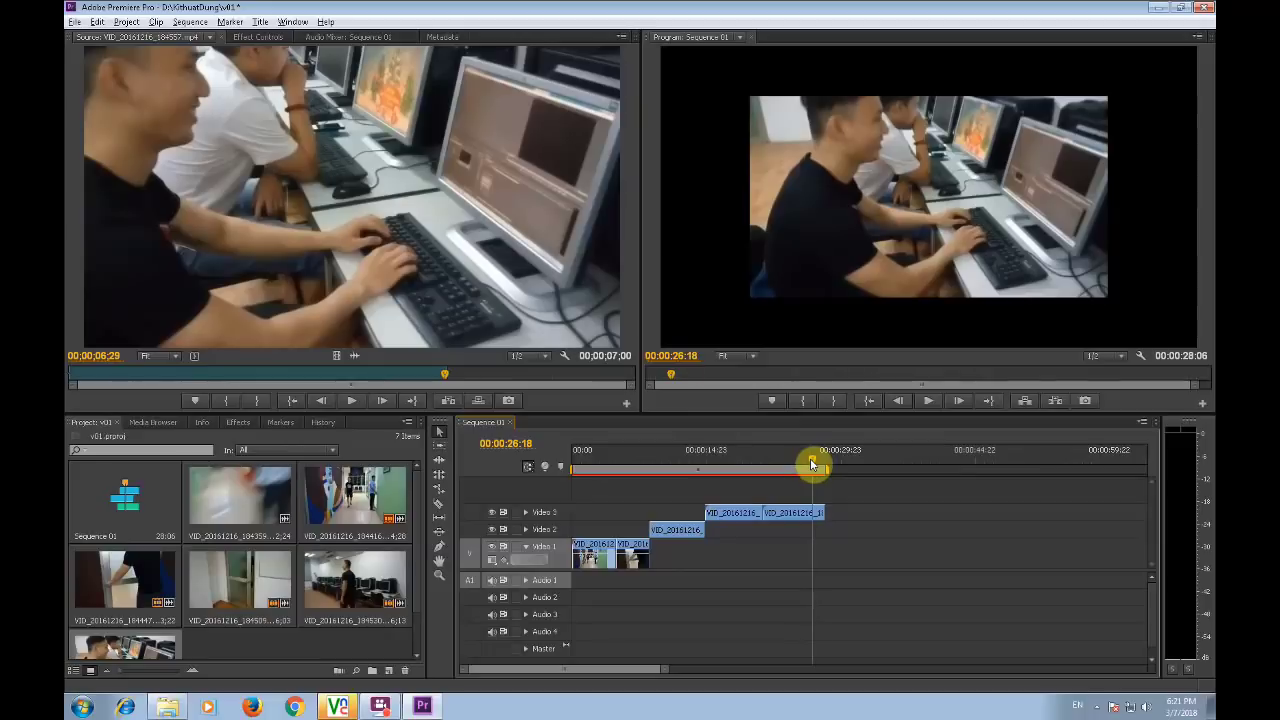
{"action": "left_click_drag", "start_coordinate": [812, 465], "coordinate": [678, 468]}
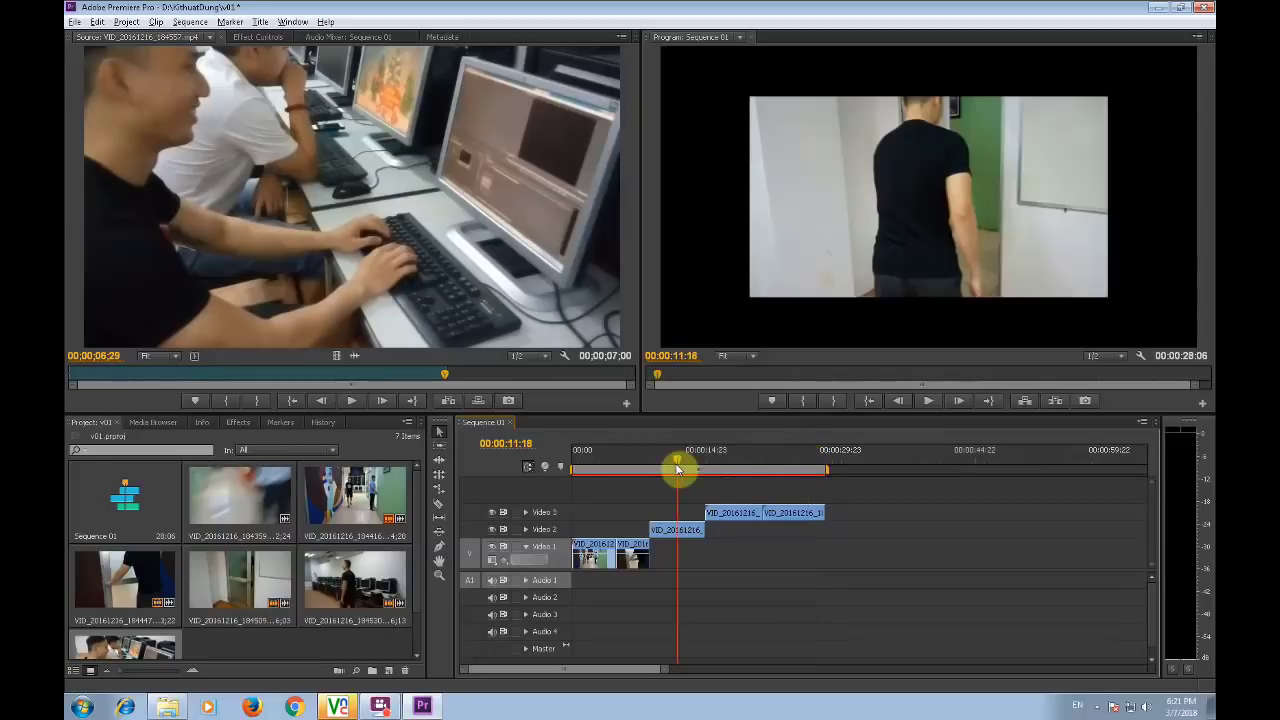